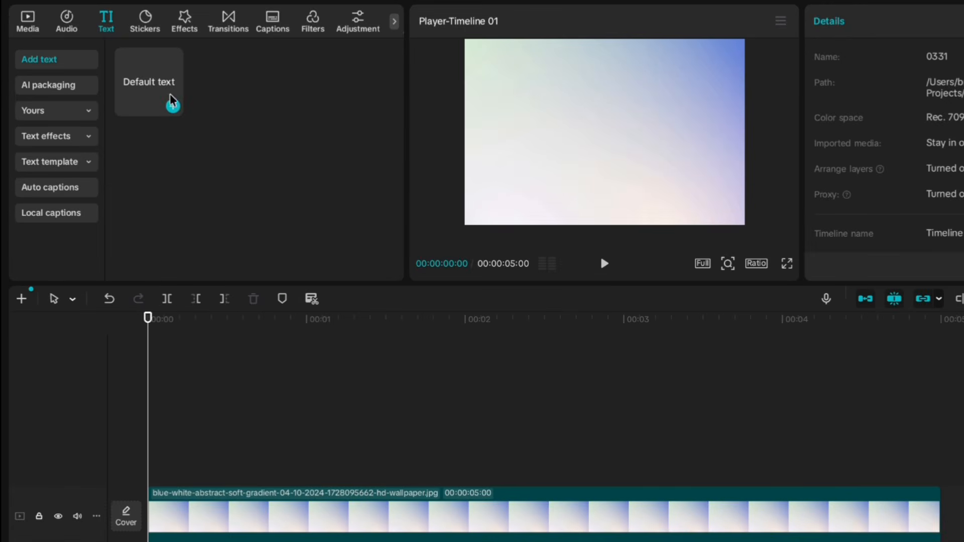
Add a default text layer spanning the full 5-second background clip and preview it full screen
left_click(173, 107)
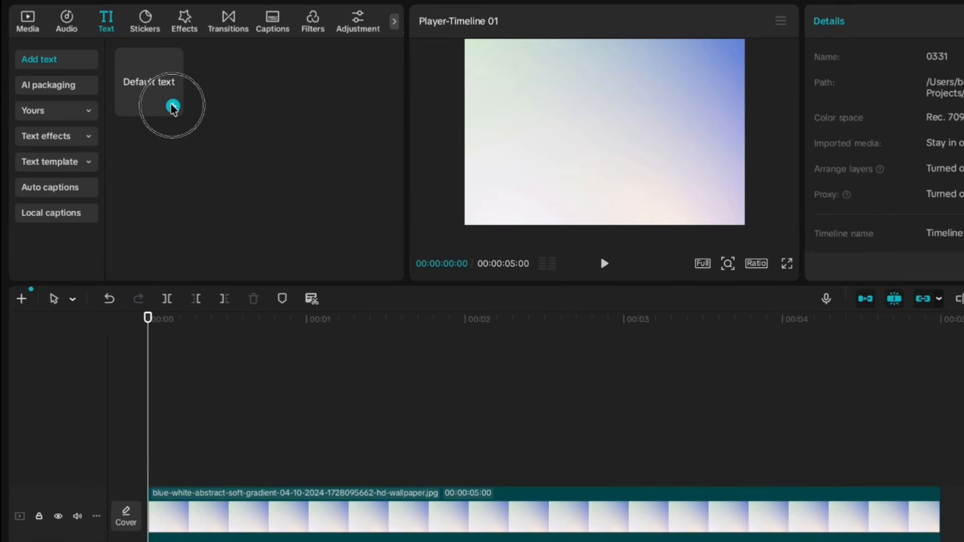
left_click(361, 431)
left_click(384, 391)
left_click(567, 392)
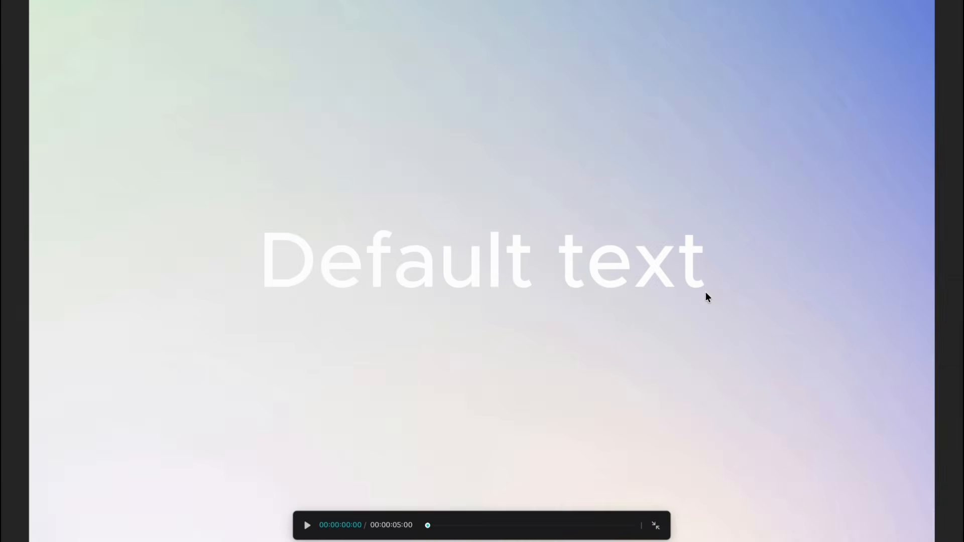
key("Escape")
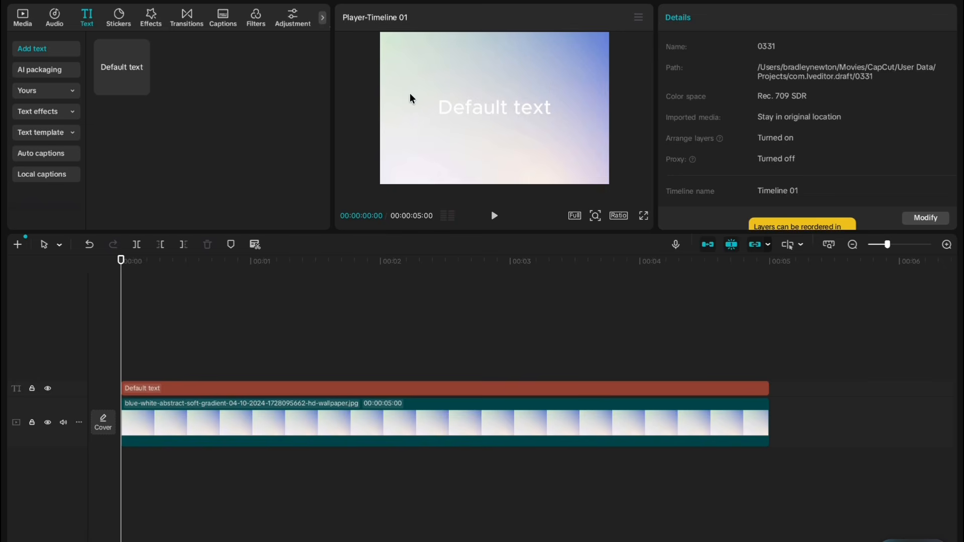
Change the text's font to HelveticaNeue65 and preview it full screen
left_click(507, 120)
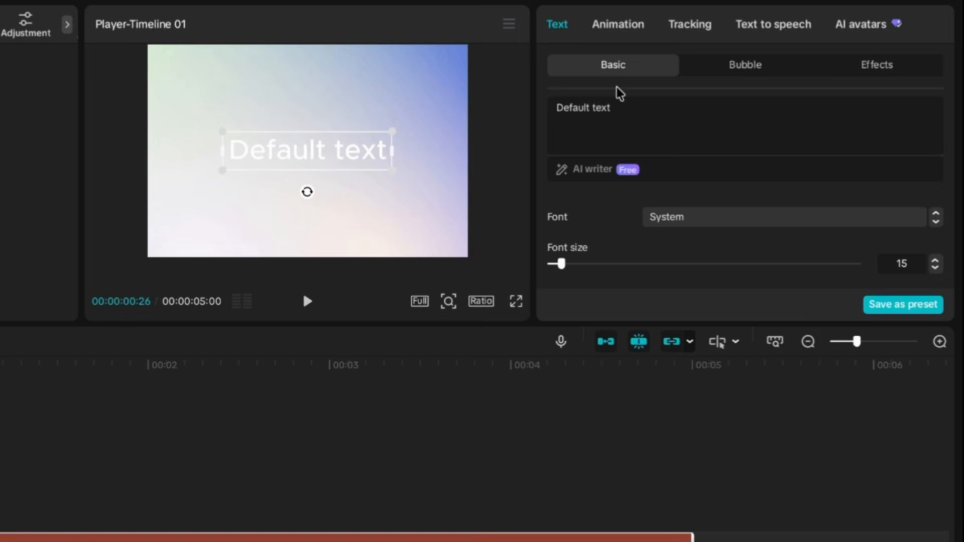
scroll(622, 224, "down", 5)
scroll(624, 213, "up", 5)
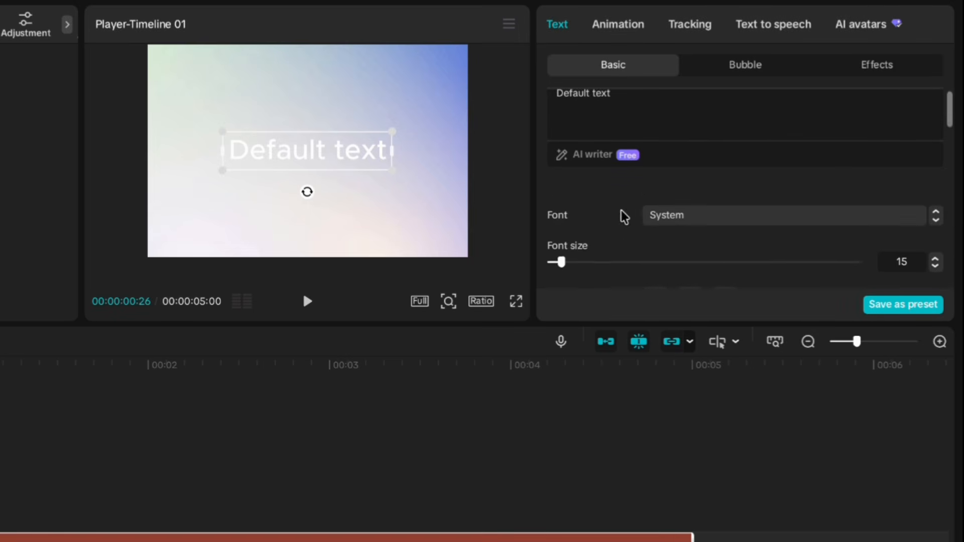
left_click(685, 219)
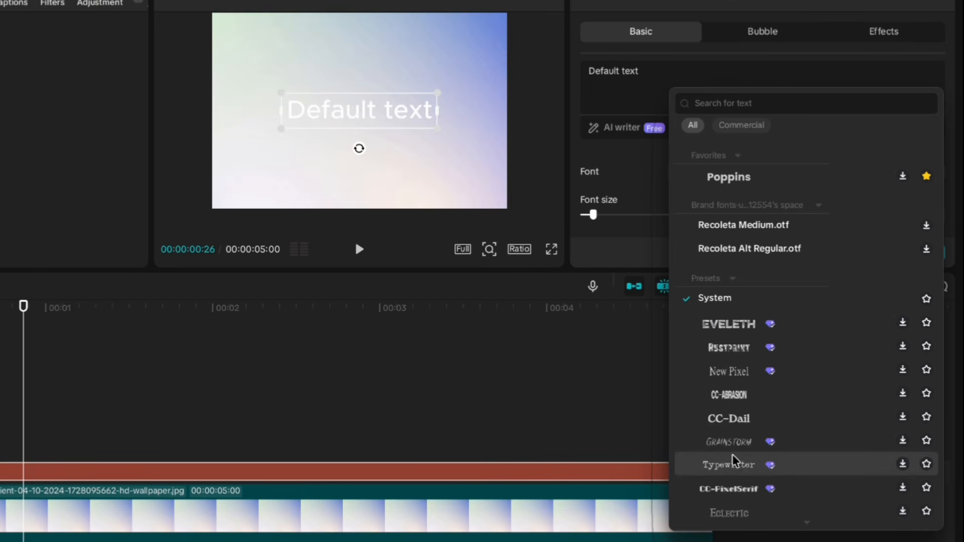
type("helvetic neue")
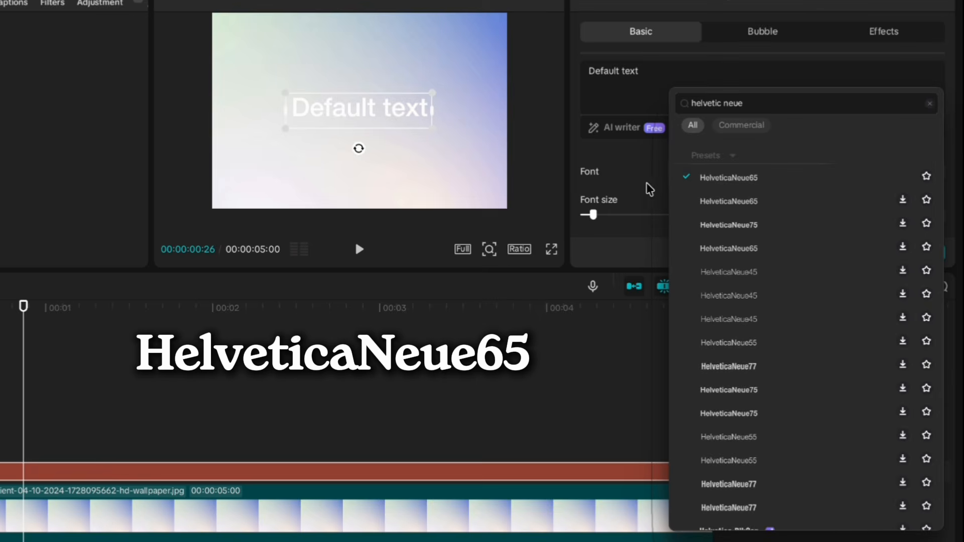
left_click(551, 250)
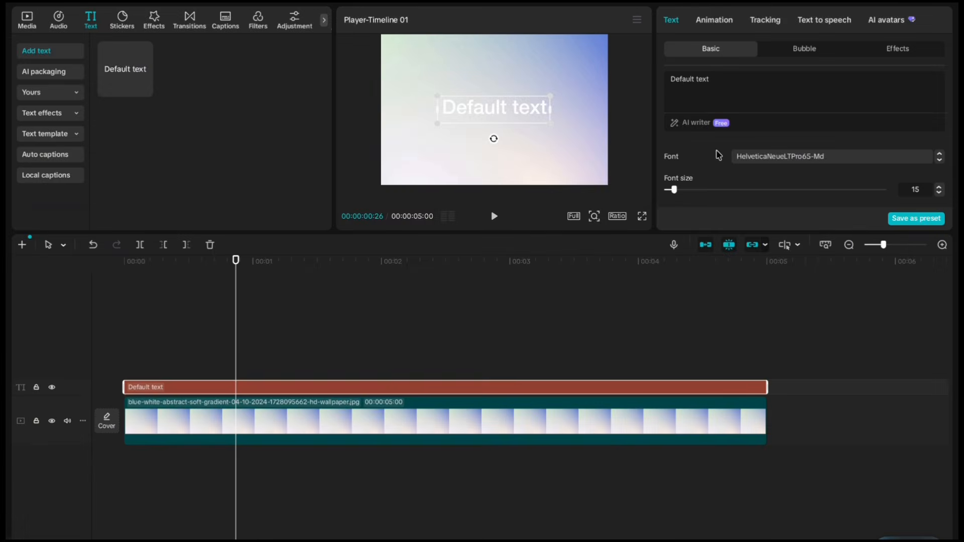
Search the font list for Montserrat and apply it to the text
type("monstreatte")
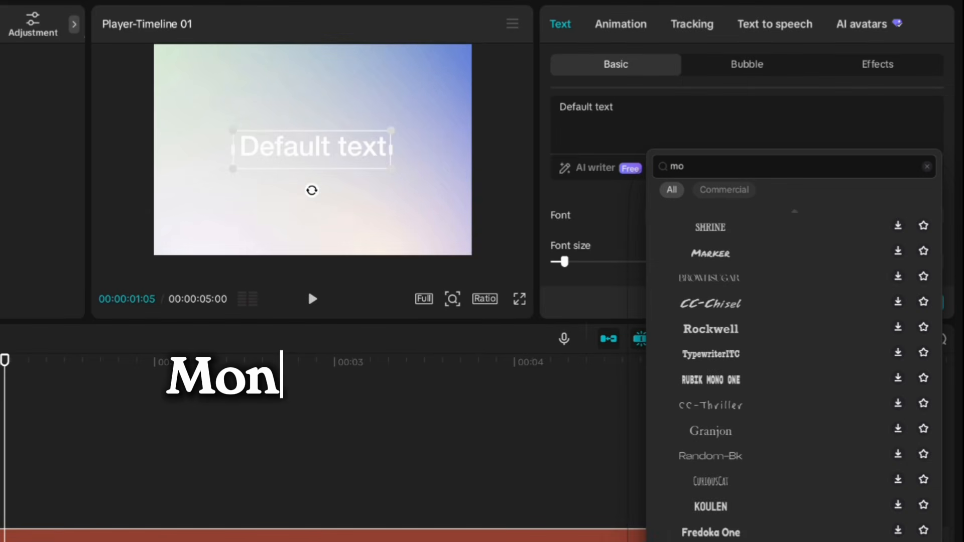
left_click(741, 248)
left_click(740, 249)
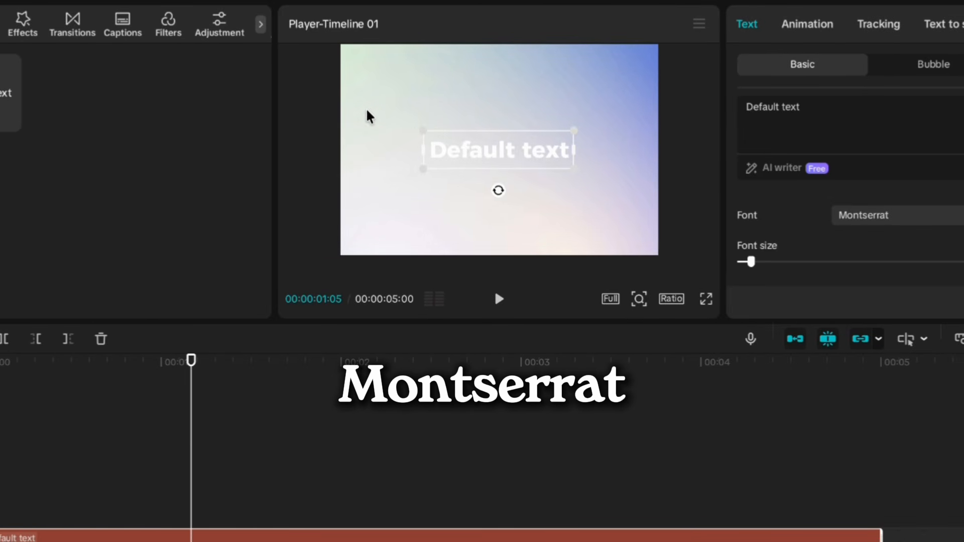
Change the text's font to SofiaPro-Bold and preview it full screen
left_click(893, 215)
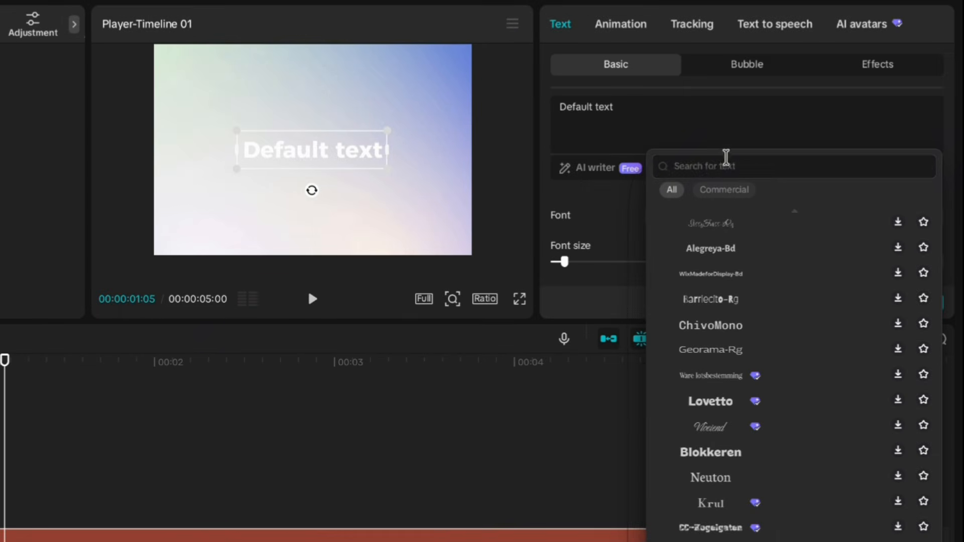
type("sophia pro")
left_click(764, 249)
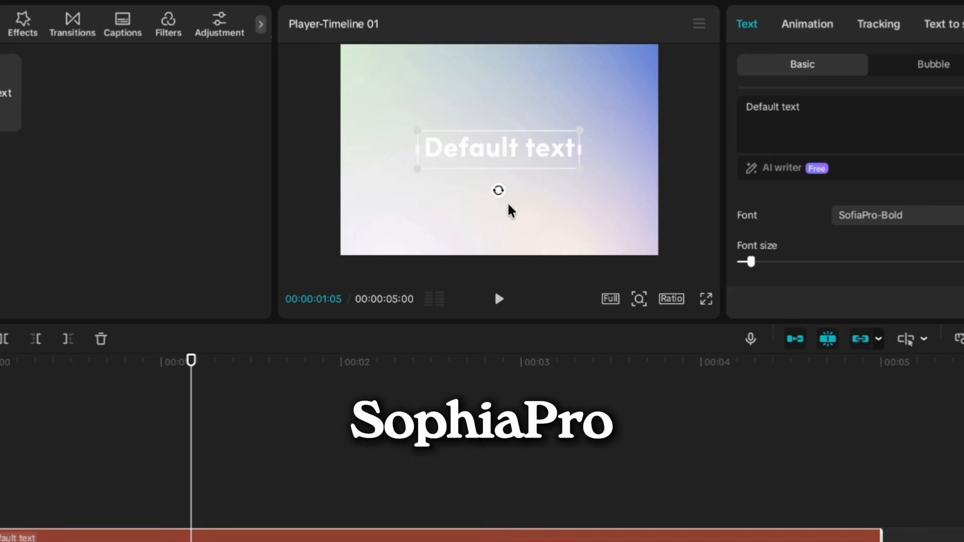
left_click(705, 299)
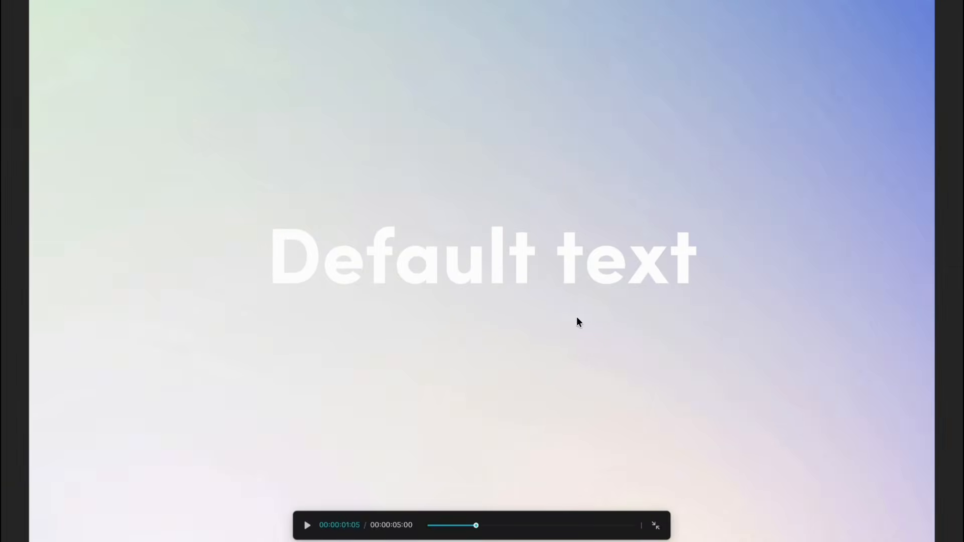
key("Escape")
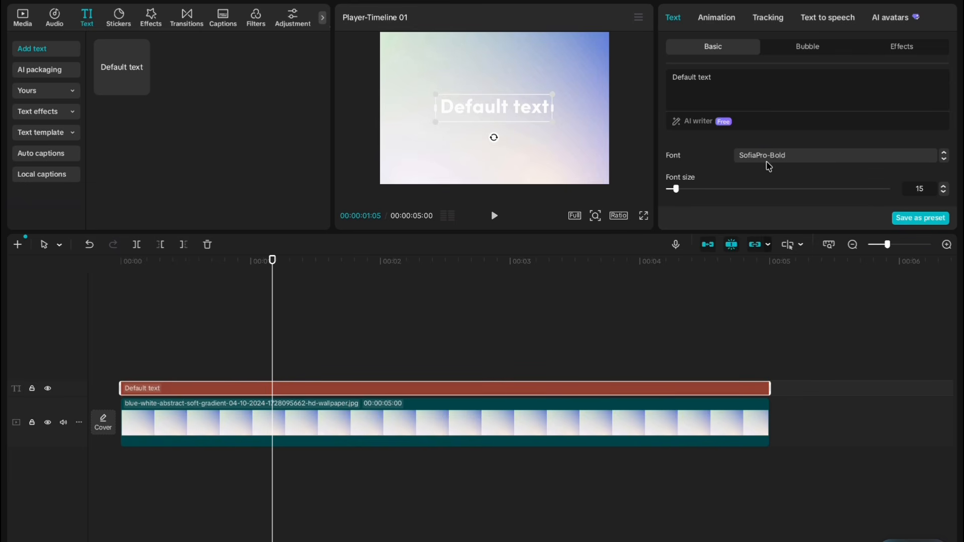
Enable the text's shadow and preview it full screen
scroll(734, 162, "down", 10)
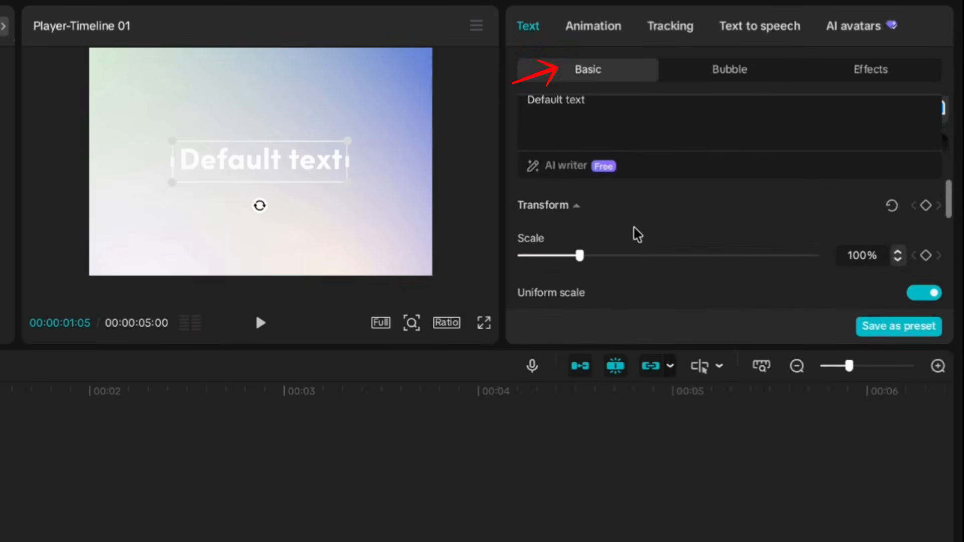
scroll(628, 236, "down", 5)
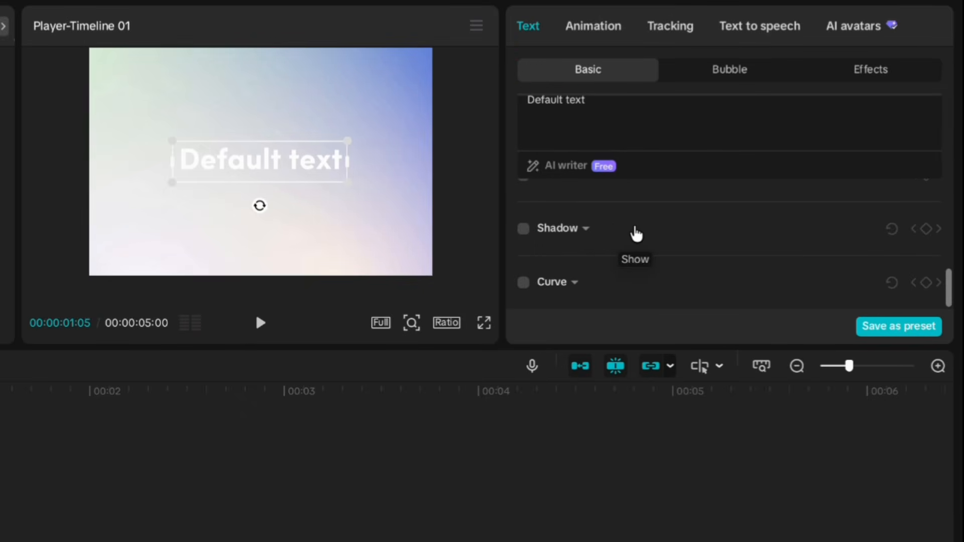
left_click(523, 229)
left_click(484, 322)
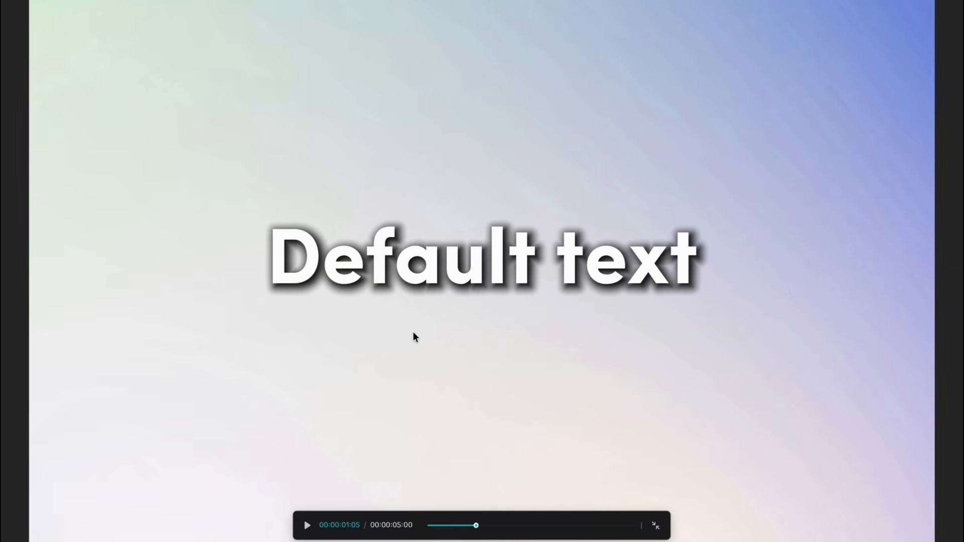
key("Escape")
Review the text's shadow settings, adjust the shadow opacity and preview the result full screen
scroll(652, 271, "down", 2)
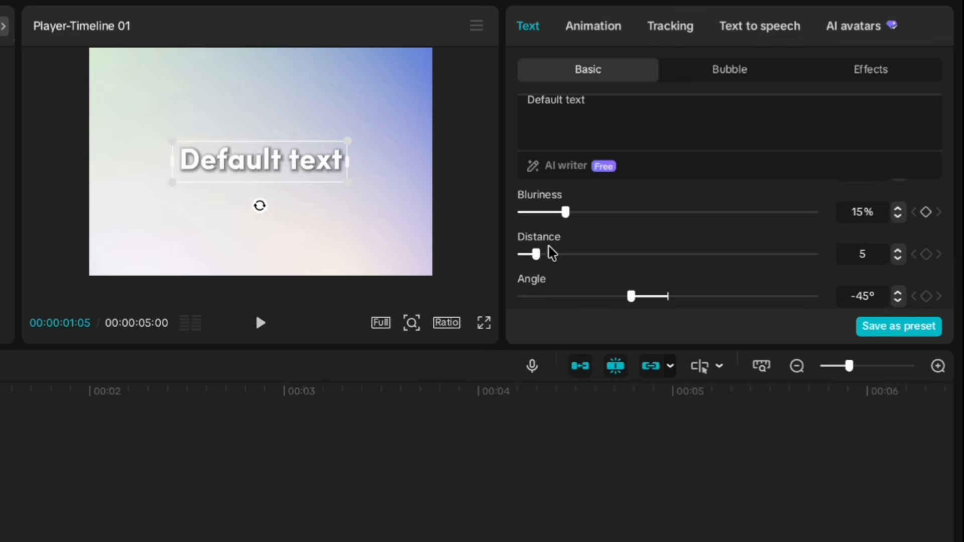
scroll(577, 249, "up", 2)
scroll(544, 244, "down", 3)
scroll(543, 244, "up", 3)
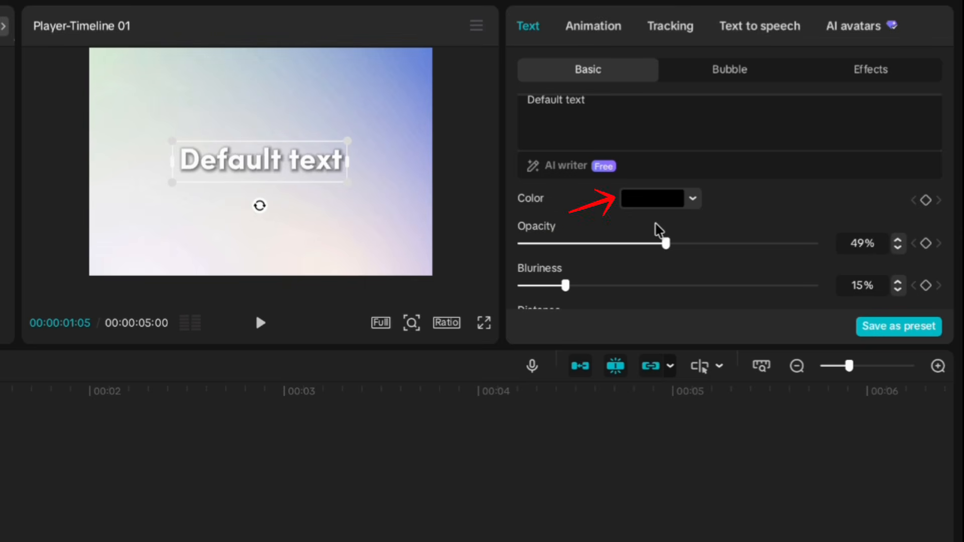
left_click_drag(665, 243, 616, 330)
left_click(472, 318)
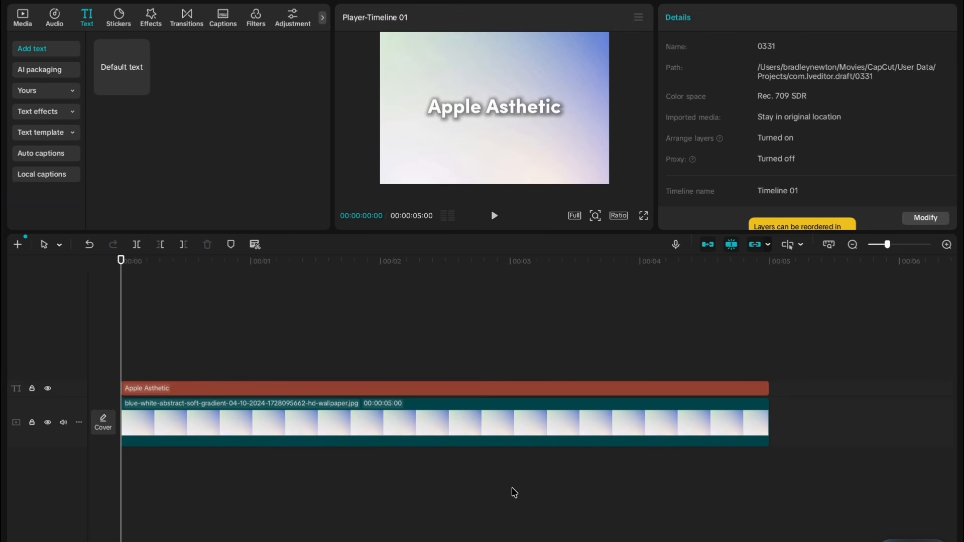
Apply the Blur entrance animation from the favorites to the "Apple Asthetic" text with a duration of 1.0 s
left_click(426, 378)
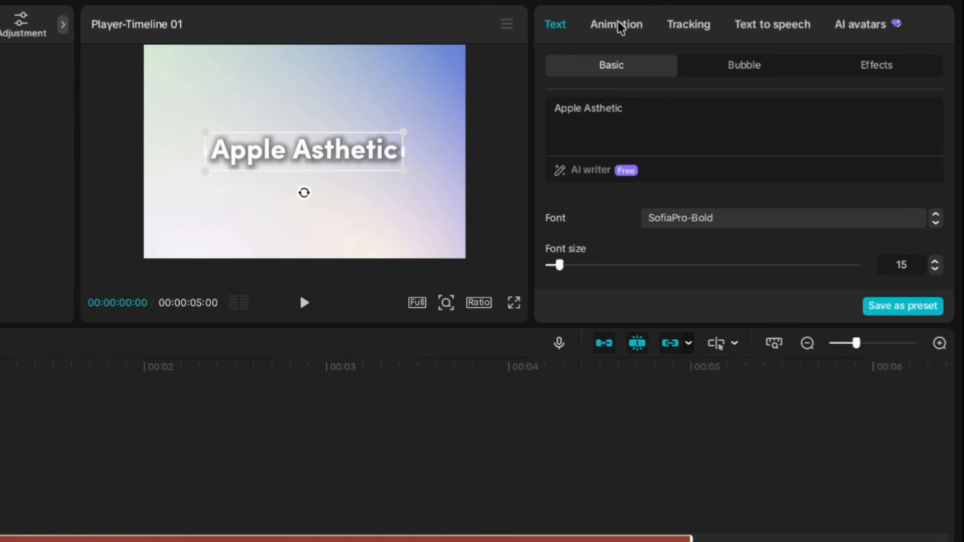
left_click(620, 29)
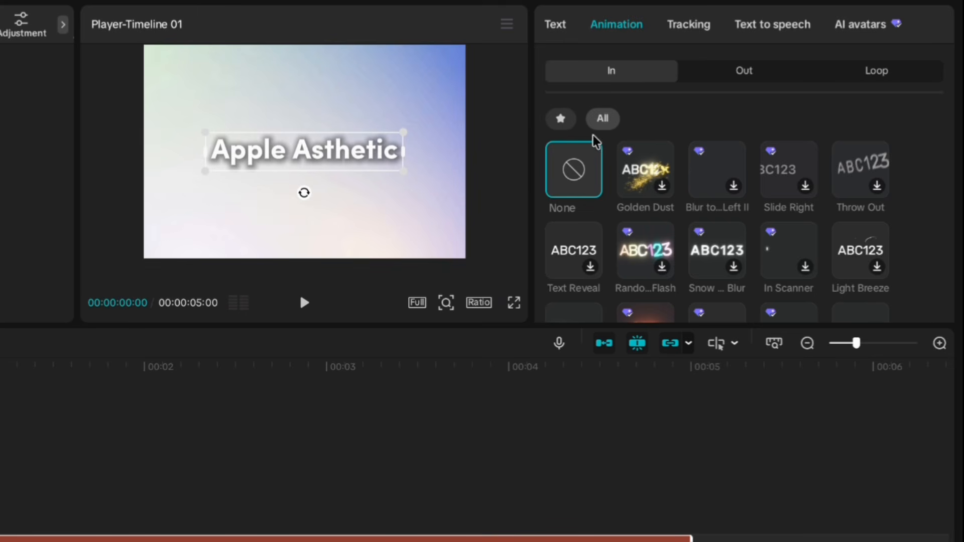
left_click(561, 121)
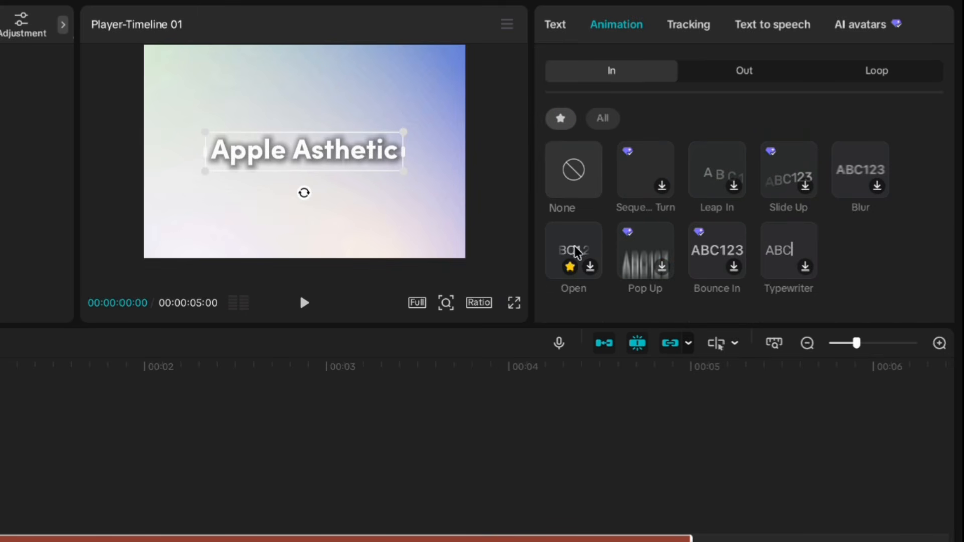
left_click(644, 250)
left_click(859, 169)
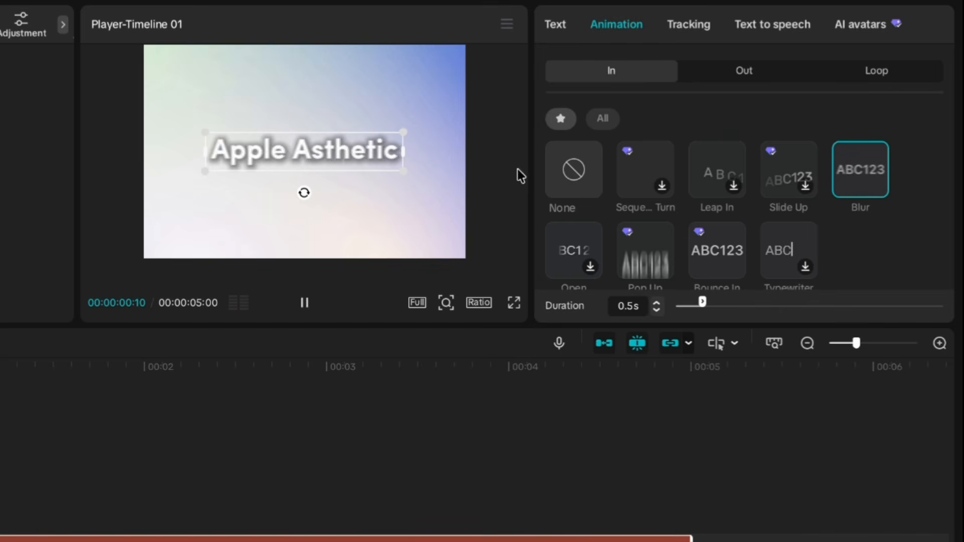
left_click_drag(701, 303, 729, 304)
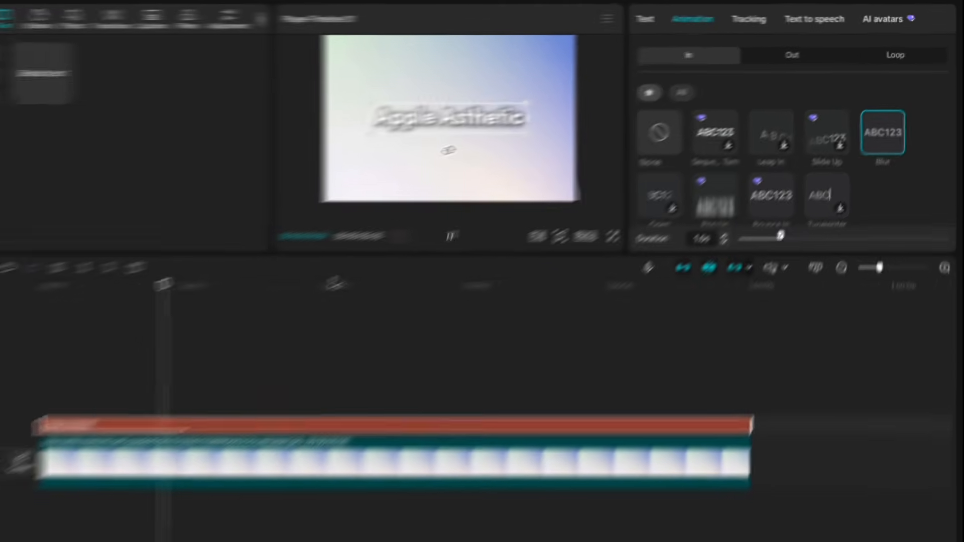
Play the Blur animation full screen from the start, and replace it with the Slide Up entrance animation
left_click(232, 362)
left_click_drag(230, 362, 98, 335)
left_click(643, 216)
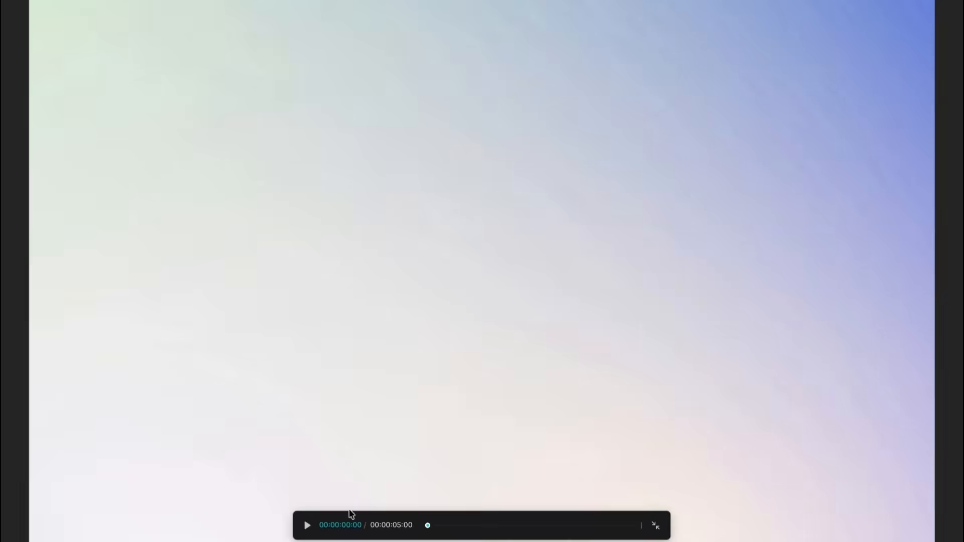
left_click(308, 525)
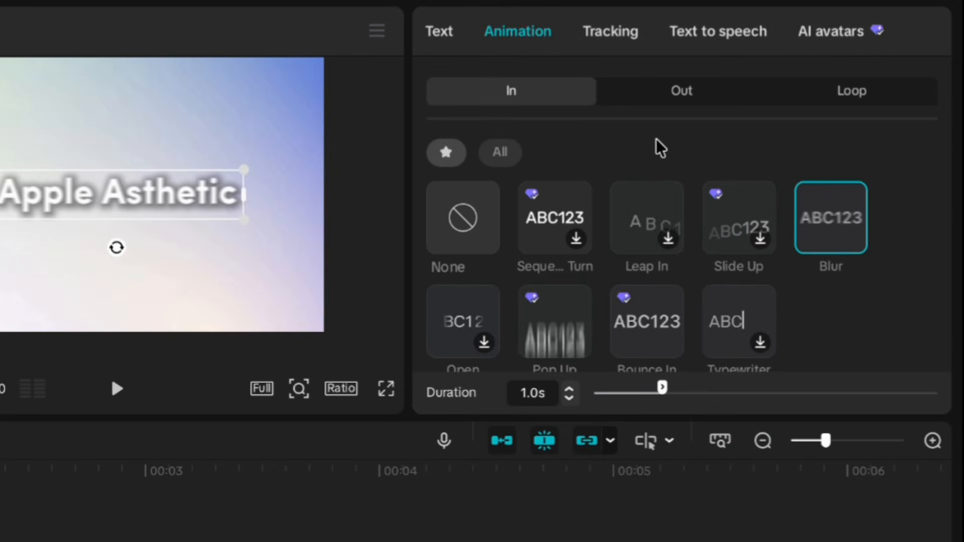
left_click(738, 216)
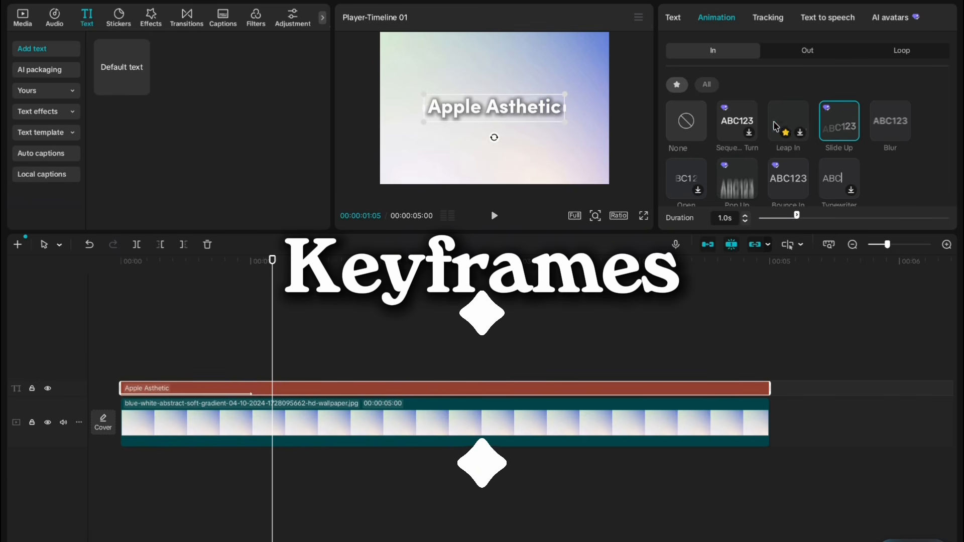
At the start of the timeline, set the "Apple Asthetic" text's scale to 60% and add a scale keyframe
left_click(172, 368)
left_click_drag(173, 368, 55, 339)
left_click(161, 386)
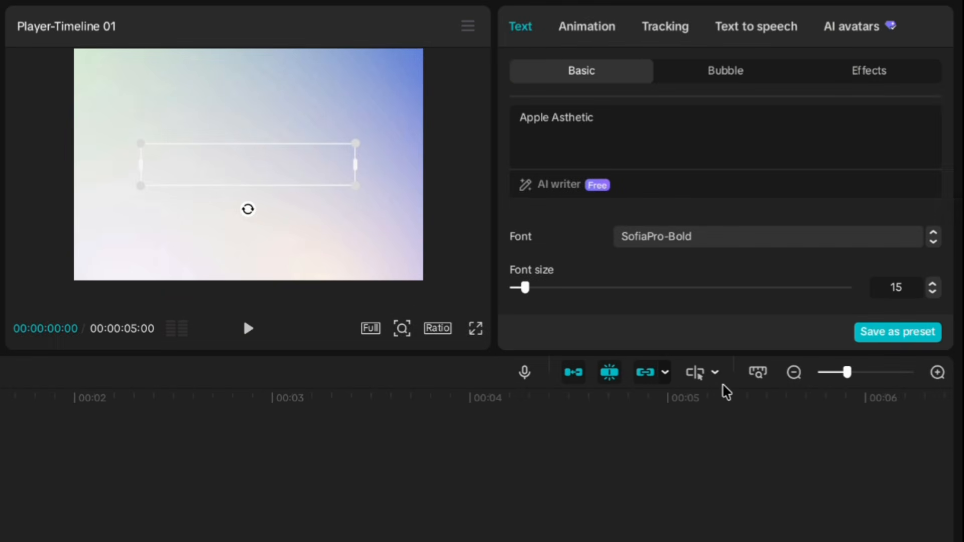
scroll(727, 246, "down", 10)
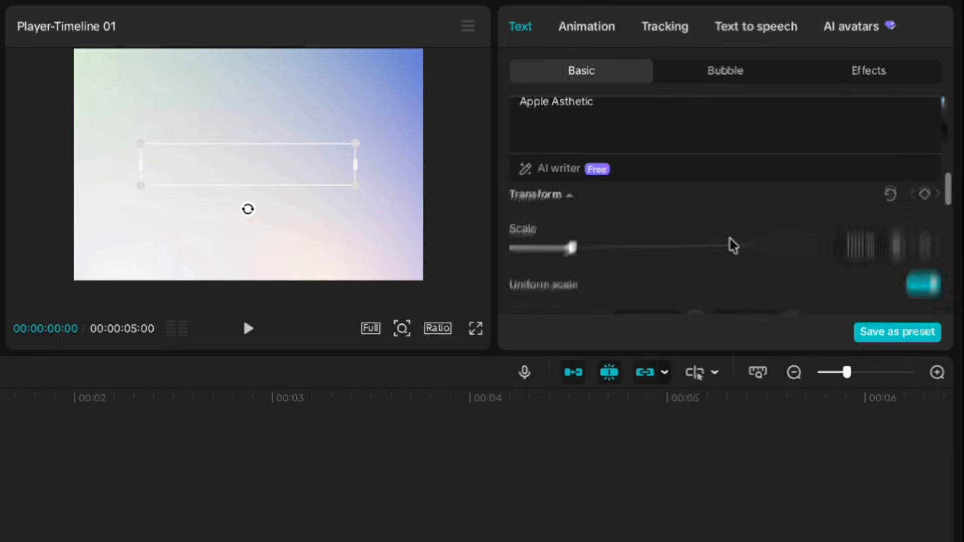
scroll(547, 259, "up", 2)
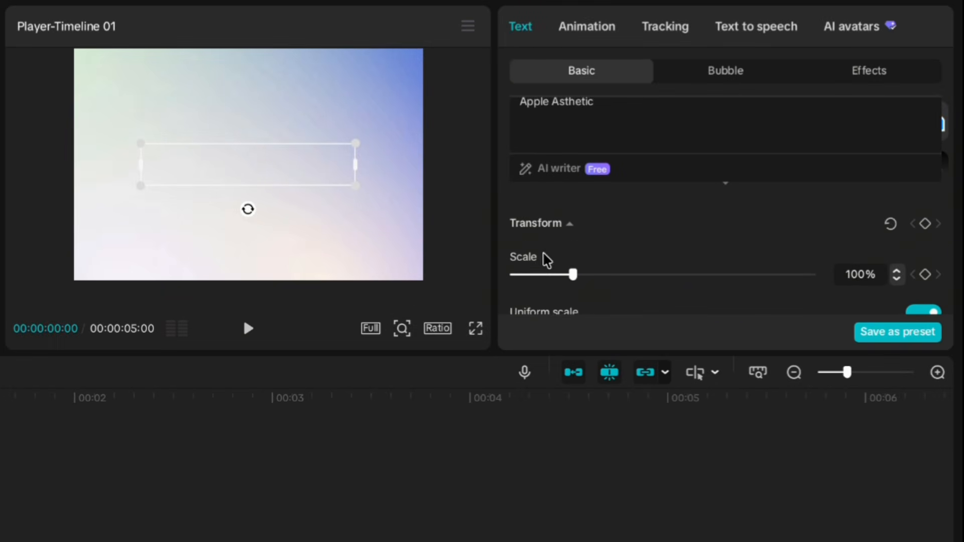
scroll(534, 274, "down", 2)
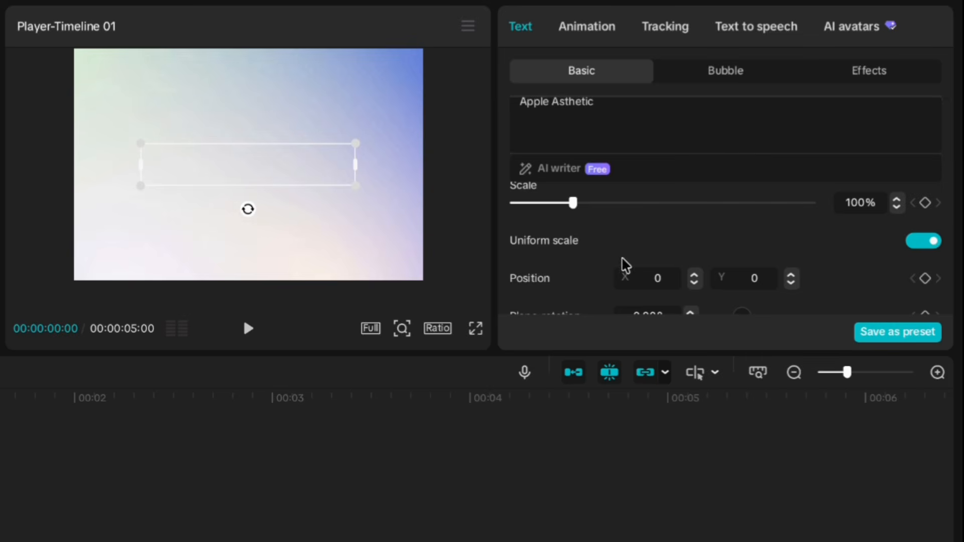
left_click_drag(572, 203, 549, 213)
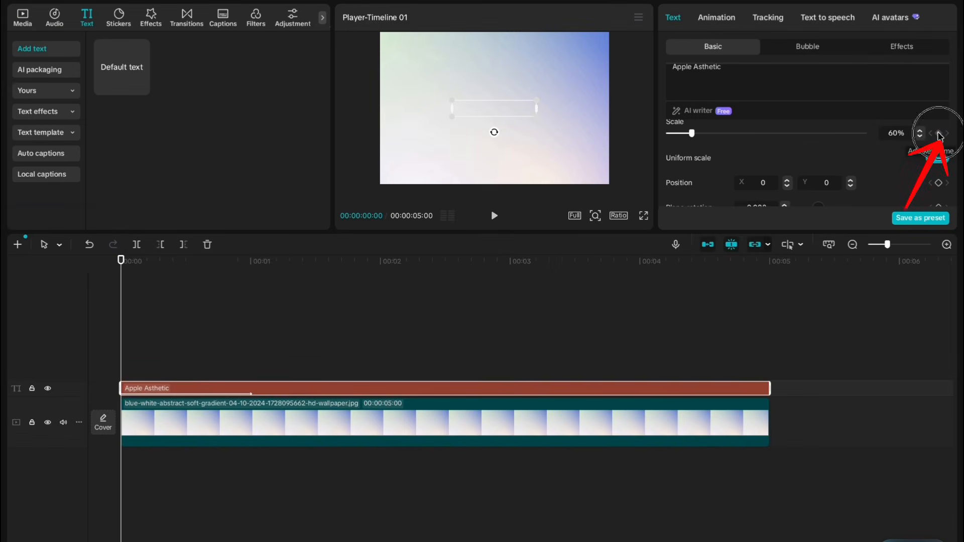
left_click(939, 133)
Move the playhead to 00:00:00:29 and raise the text's scale to about 98% for a second keyframe
left_click_drag(125, 377, 220, 365)
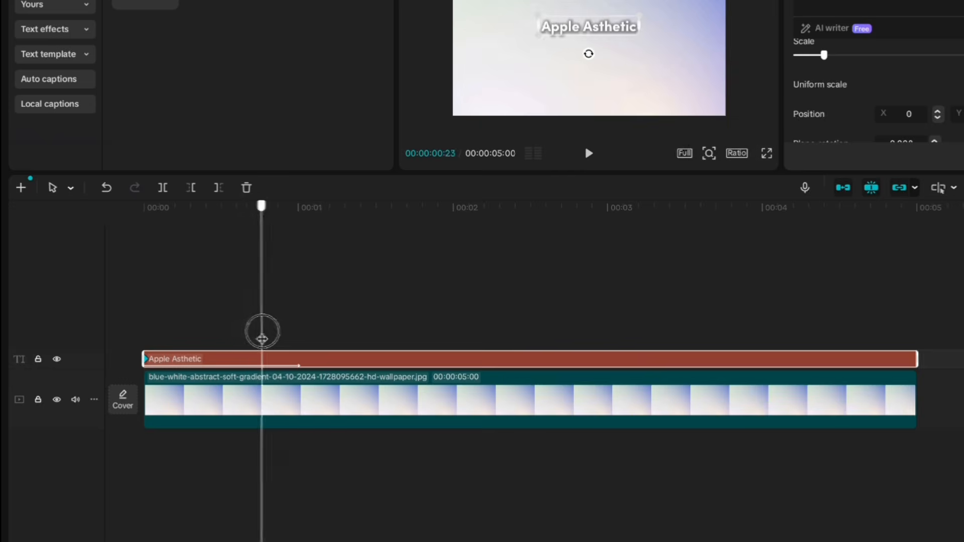
left_click_drag(262, 337, 297, 337)
left_click_drag(824, 54, 844, 54)
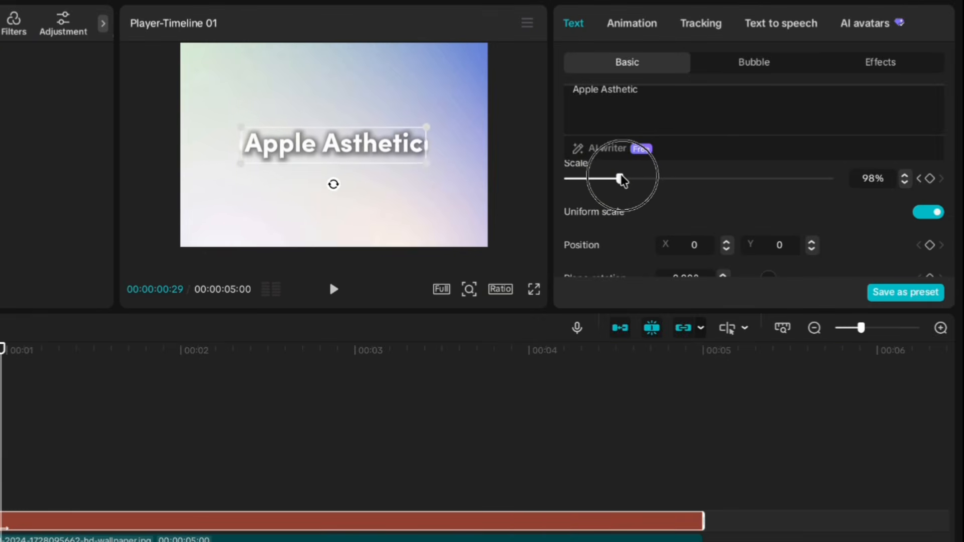
At the start of the timeline, raise the "Apple Asthetic" text's scale in the first keyframe and scrub through the scaling
left_click_drag(620, 179, 621, 179)
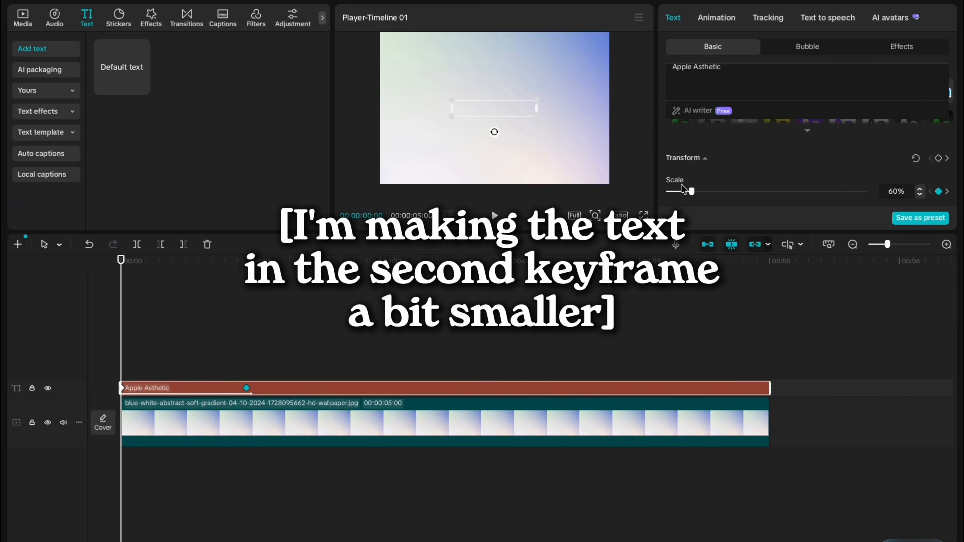
mouse_move(691, 192)
left_mouse_down()
mouse_move(705, 194)
mouse_move(702, 201)
left_mouse_up()
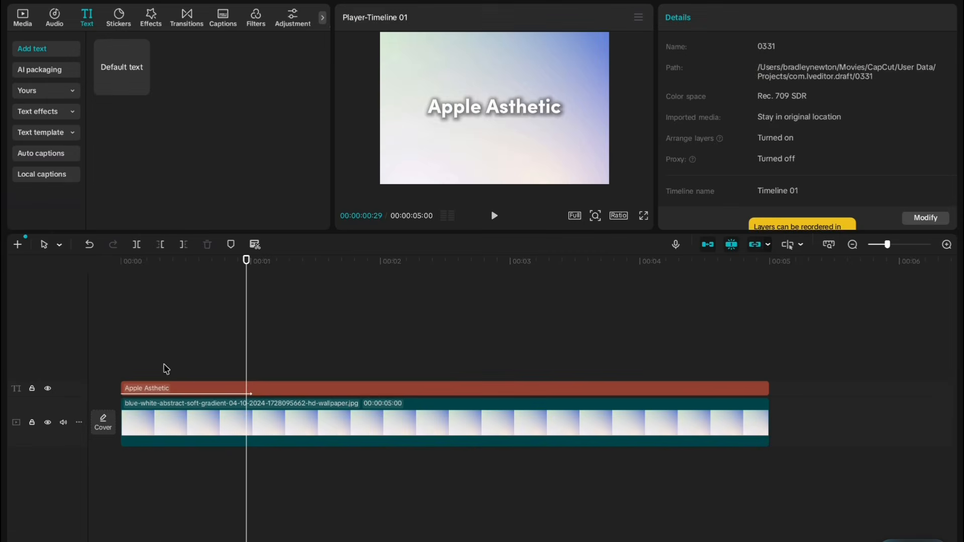
left_click_drag(164, 368, 110, 366)
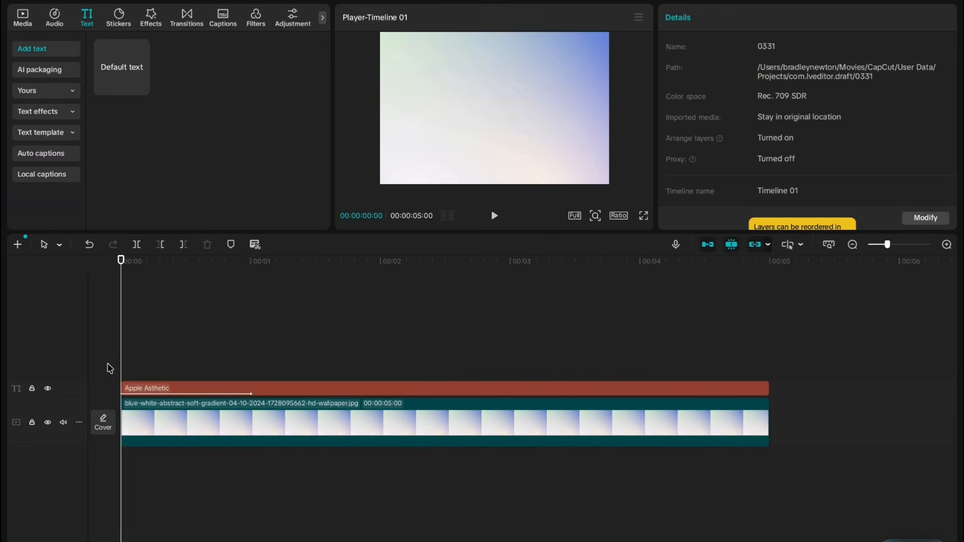
Set the text clip's first scale keyframe to Ease in and its second scale keyframe to Ease out
left_click(155, 389)
right_click(162, 337)
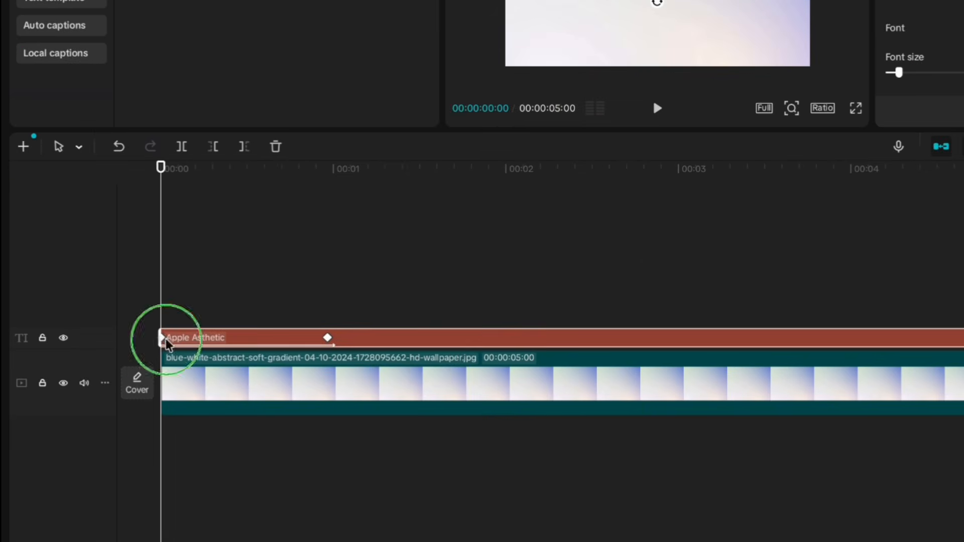
left_click(221, 358)
right_click(328, 337)
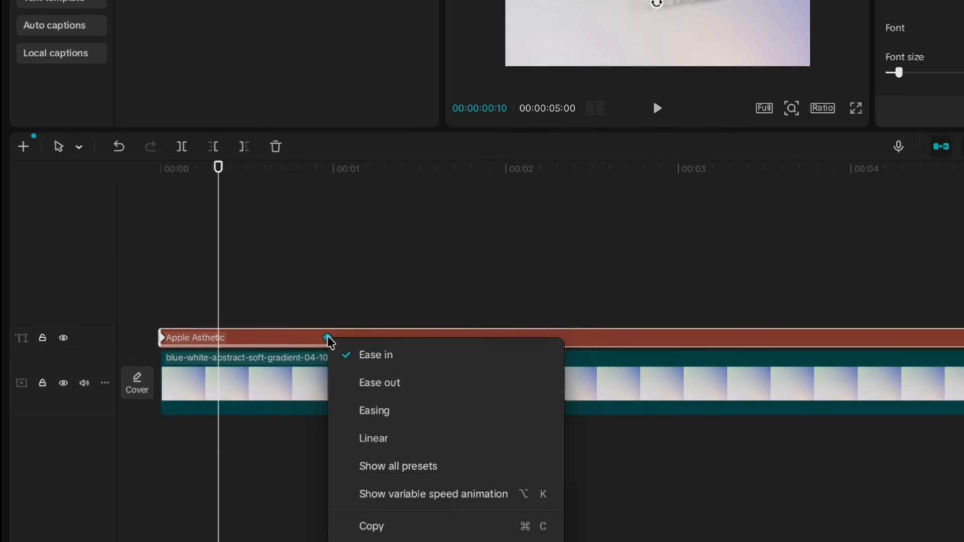
left_click(378, 387)
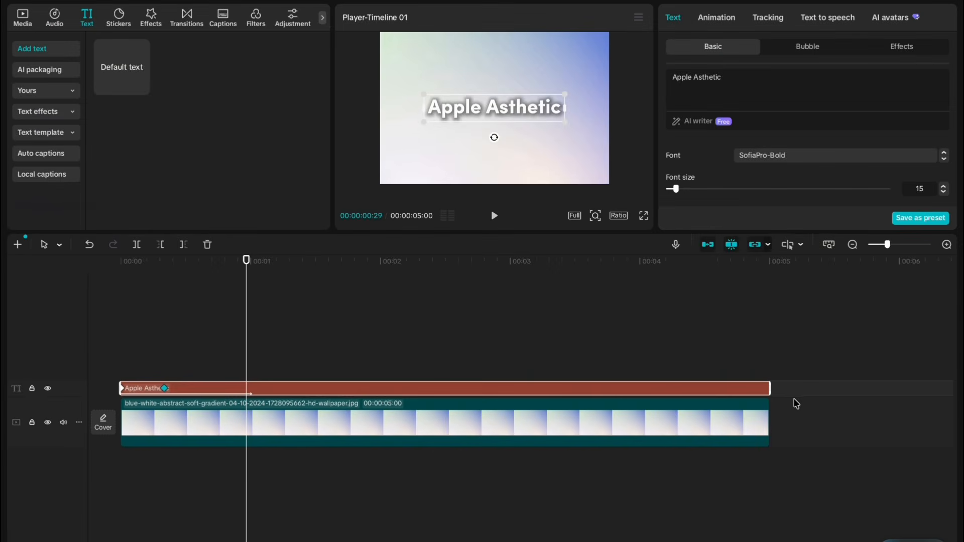
Shorten the text clip to end just before 2 seconds and move its second keyframe to just before 1 second
left_click_drag(769, 389, 362, 390)
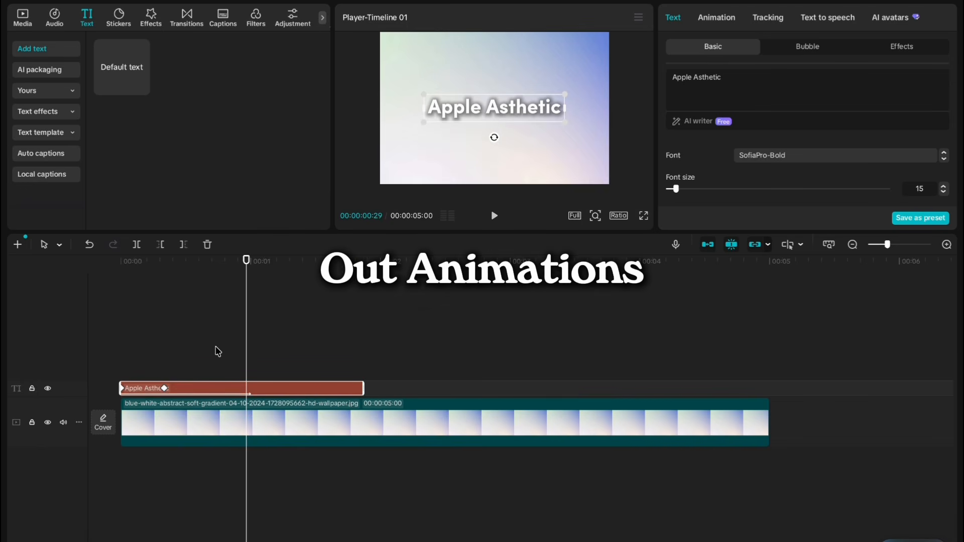
left_click_drag(165, 388, 243, 397)
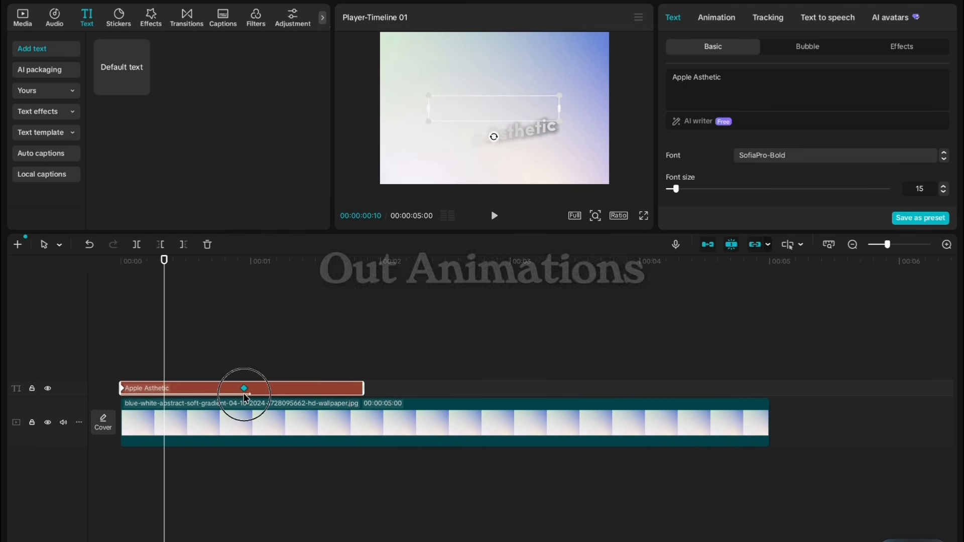
Apply the Fade Out exit animation to the text clip with a duration of 0.9 s, and play it back
left_click(292, 369)
left_click(300, 388)
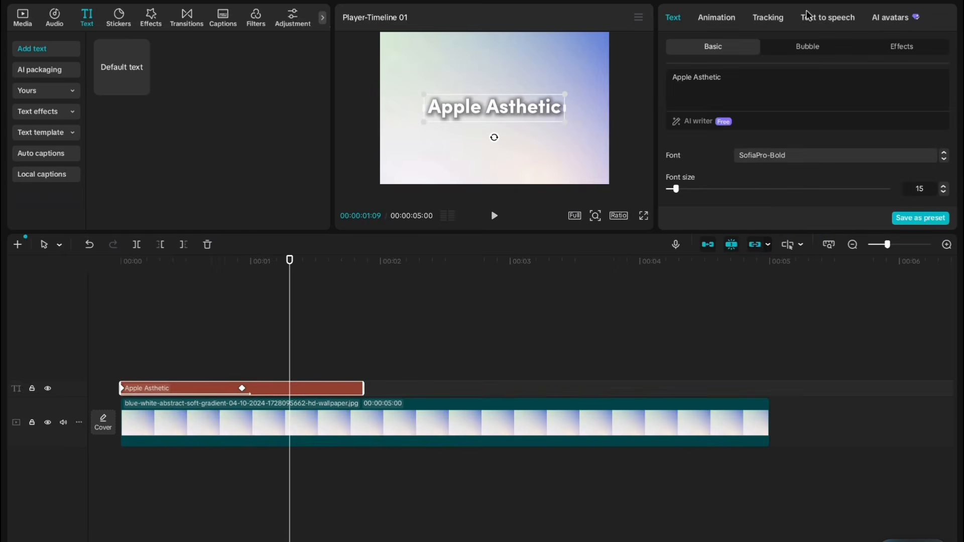
left_click(716, 17)
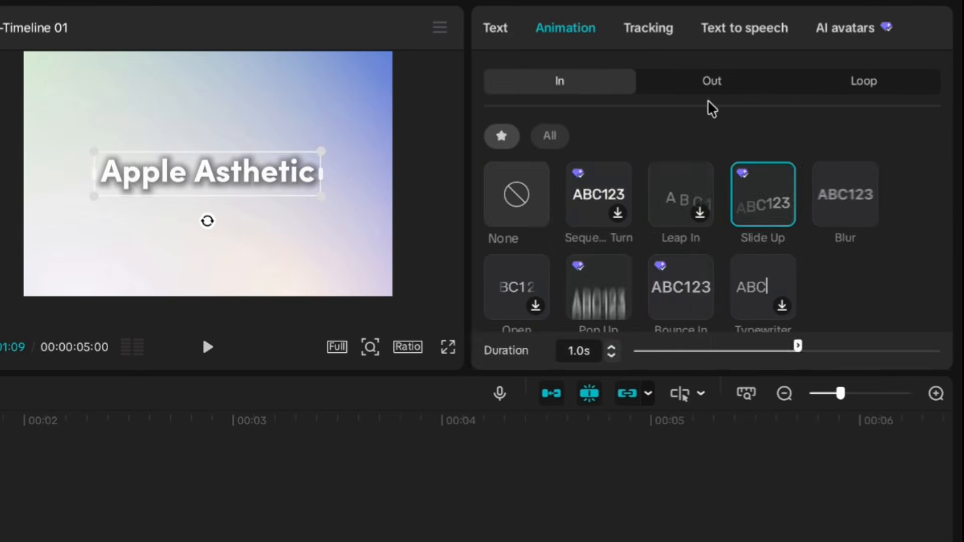
left_click(712, 86)
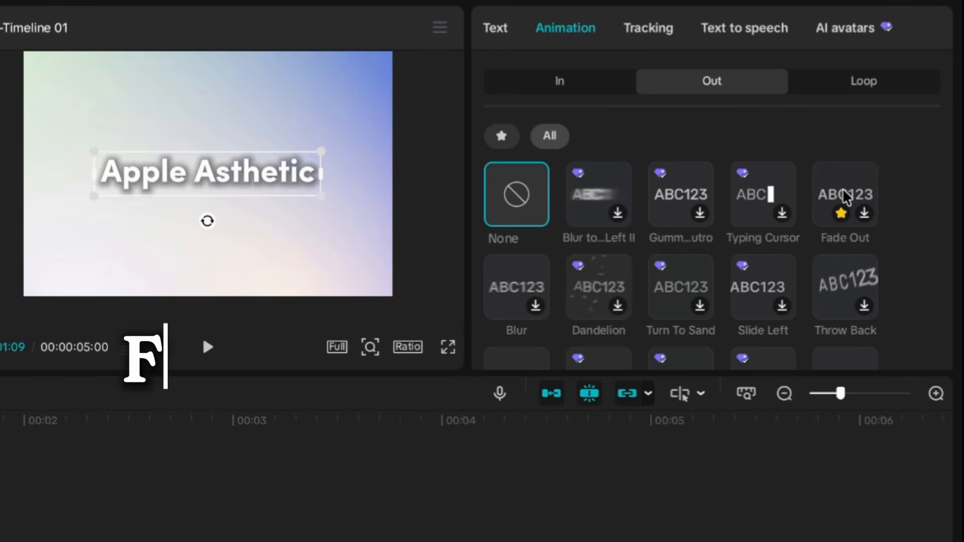
left_click(844, 229)
left_click_drag(789, 358, 733, 376)
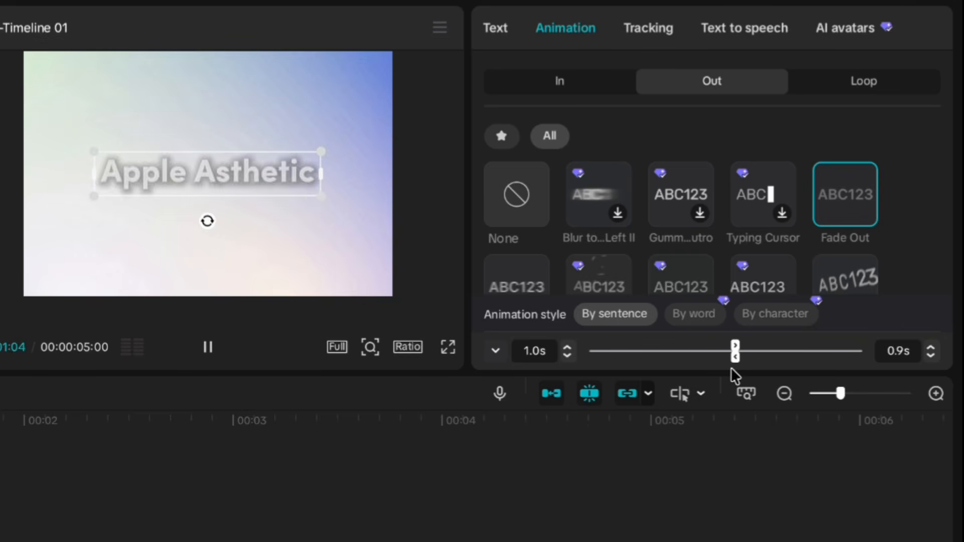
left_click(40, 505)
left_click(208, 347)
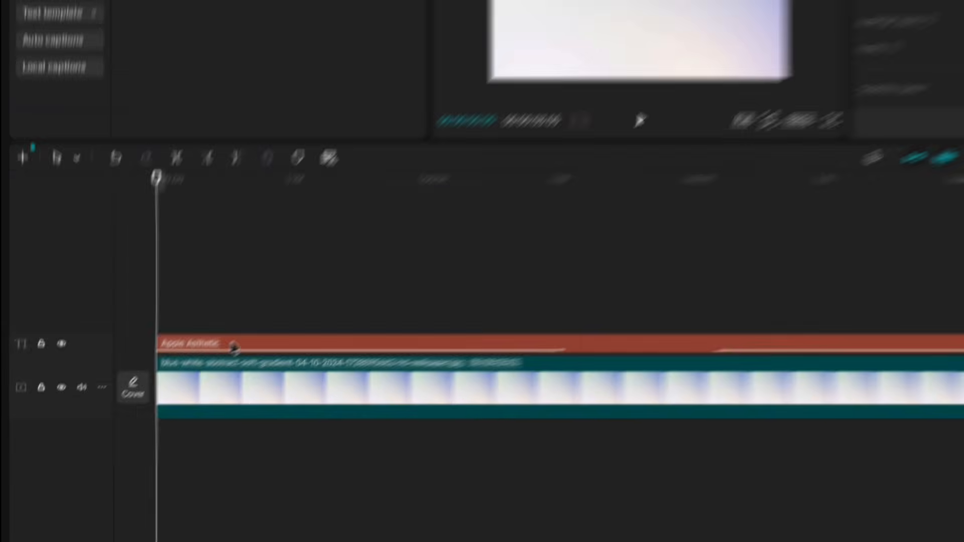
Copy the "Apple Asthetic" text clip and paste the duplicate at the start of the timeline
left_click(164, 391)
right_click(164, 390)
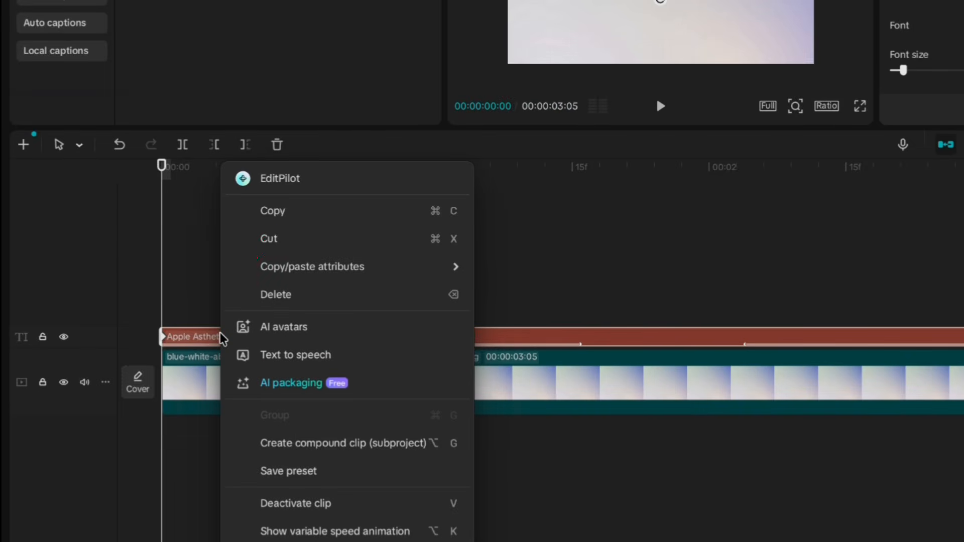
left_click(270, 210)
right_click(165, 308)
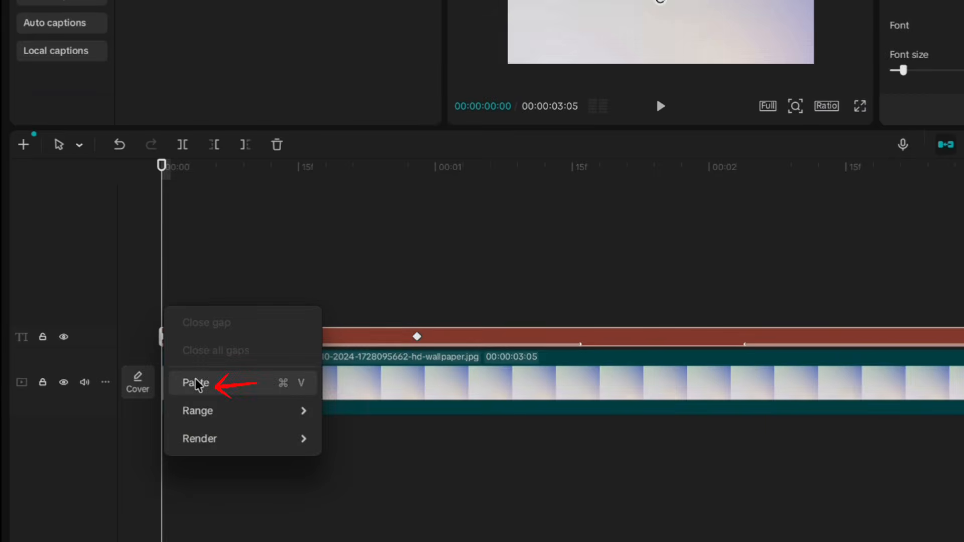
left_click(196, 383)
Split the title between the two text clips, keeping only "Asthetic" in the lower one and "Apple" in the upper one
left_click(236, 335)
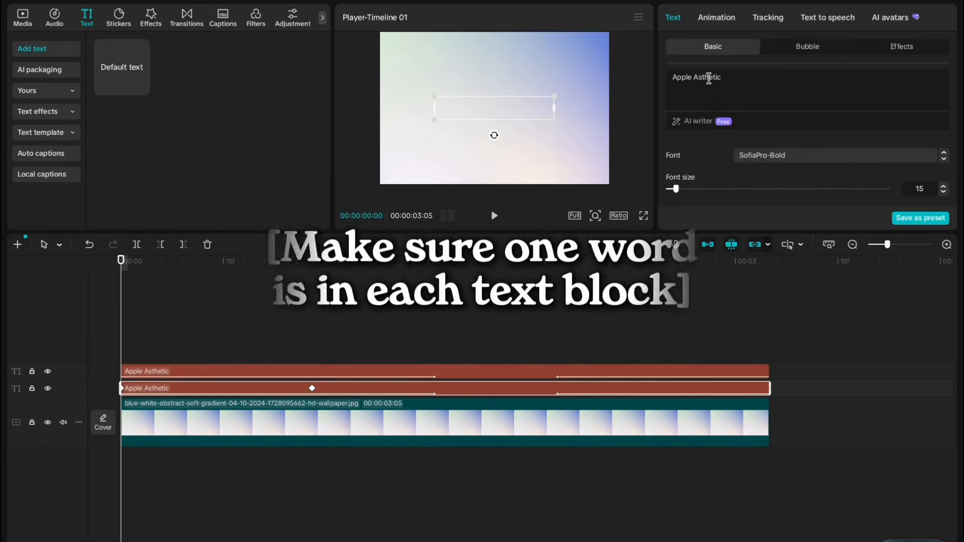
left_click_drag(554, 118, 495, 124)
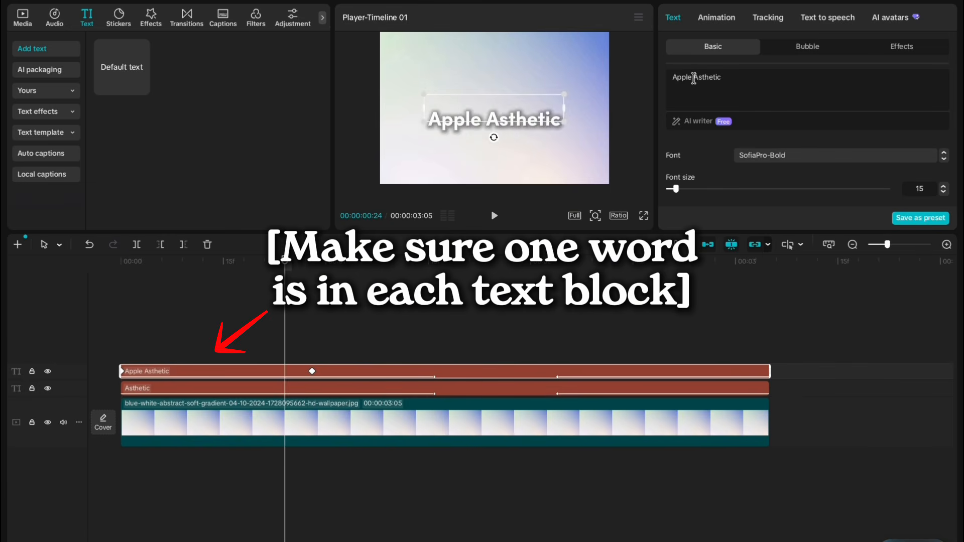
left_click_drag(694, 78, 723, 79)
key("BackSpace")
left_click(156, 343)
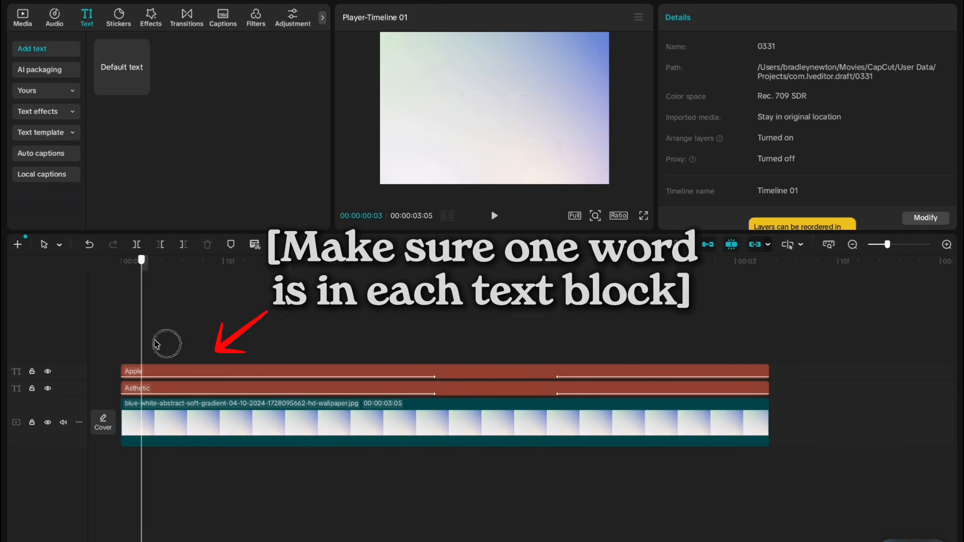
Scrub to about 00:00:01:20 and choose the Zoom In entrance animation for the "Asthetic" text
left_click_drag(455, 351, 462, 361)
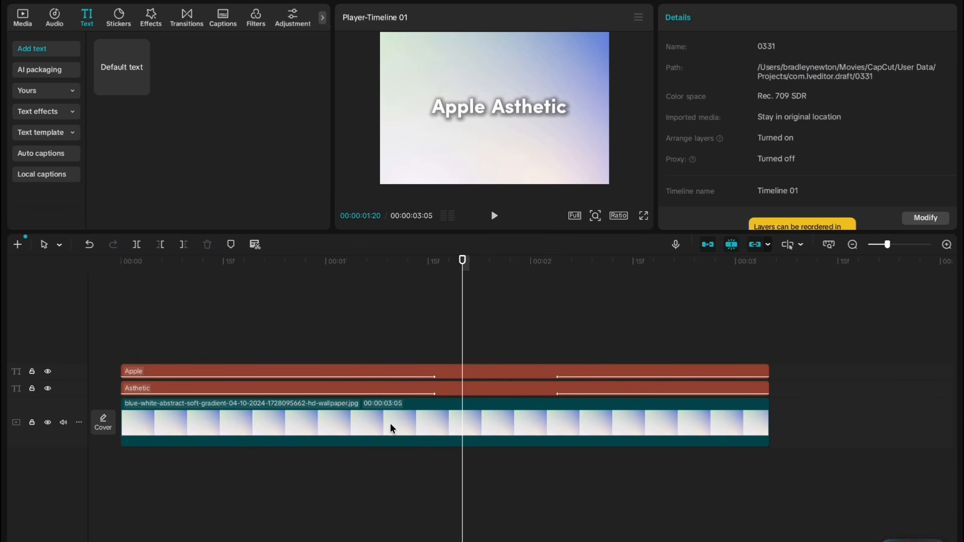
left_click(427, 390)
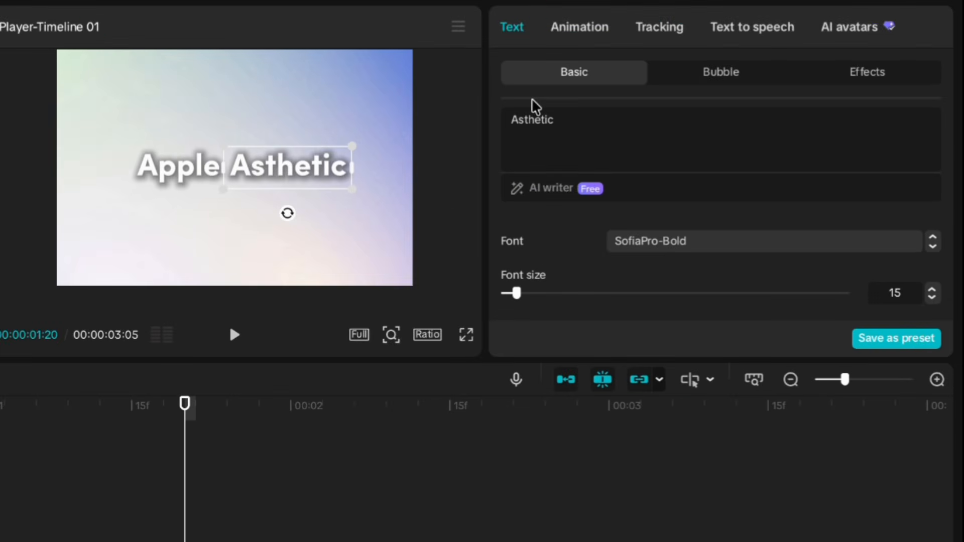
left_click(579, 26)
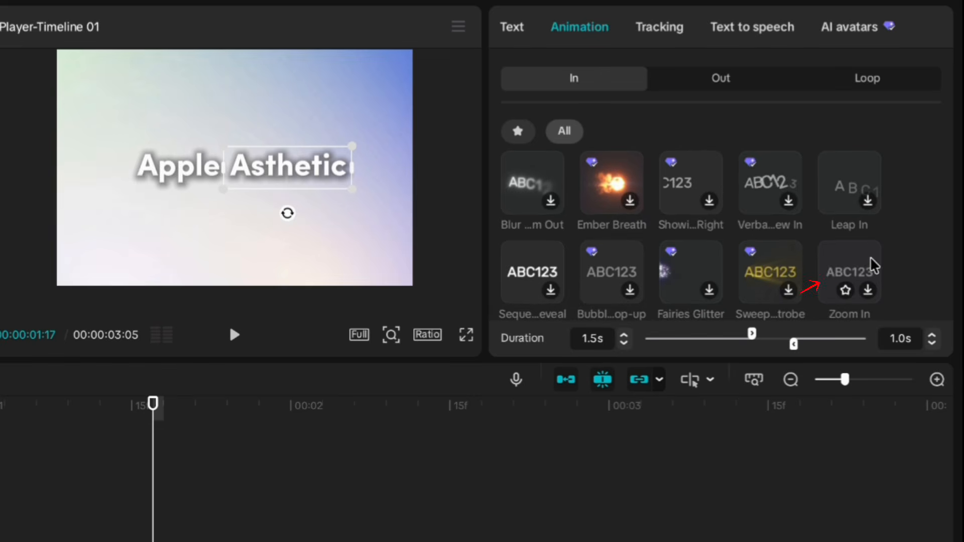
left_click(848, 269)
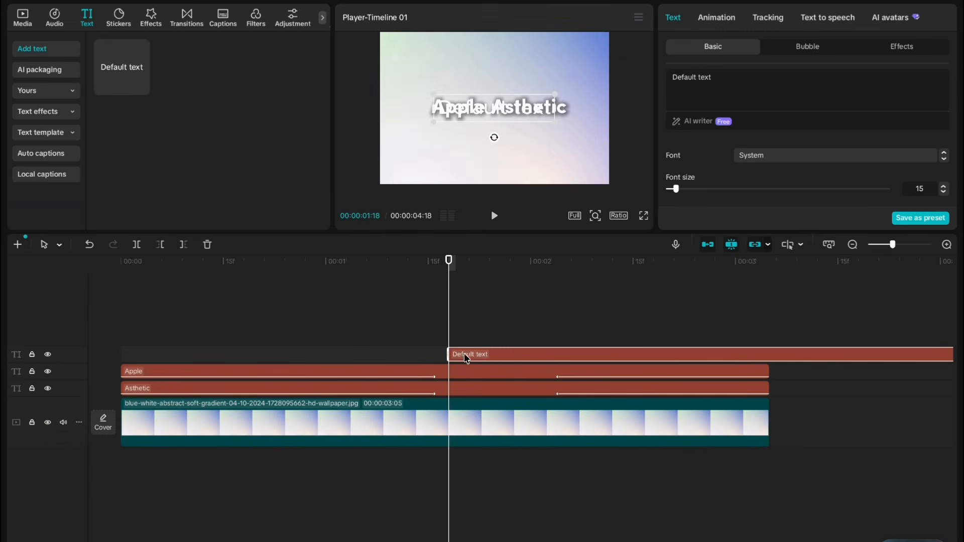
Delete the default text clip overlapping the title and add a new default text clip after the "Apple" and "Asthetic" clips
left_click_drag(466, 358, 548, 355)
key("Delete")
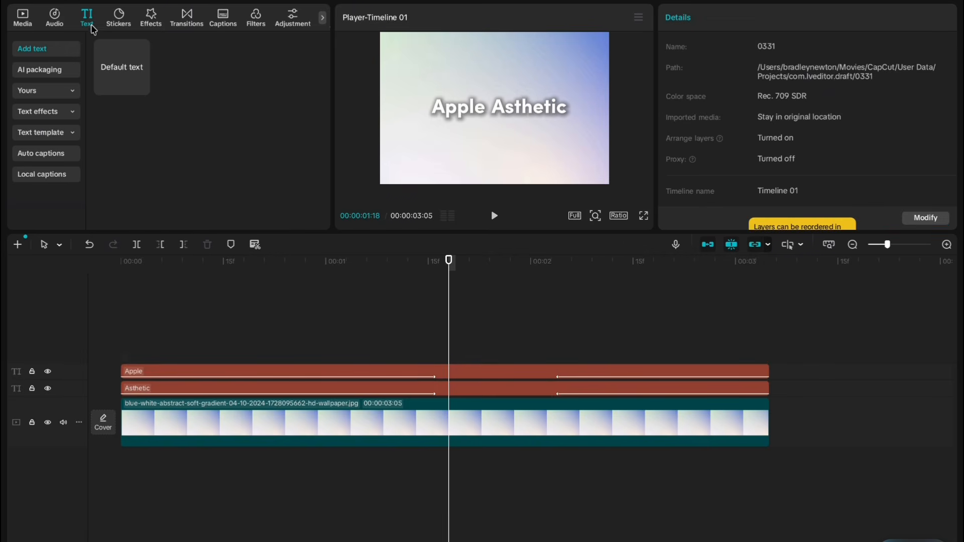
left_click(141, 86)
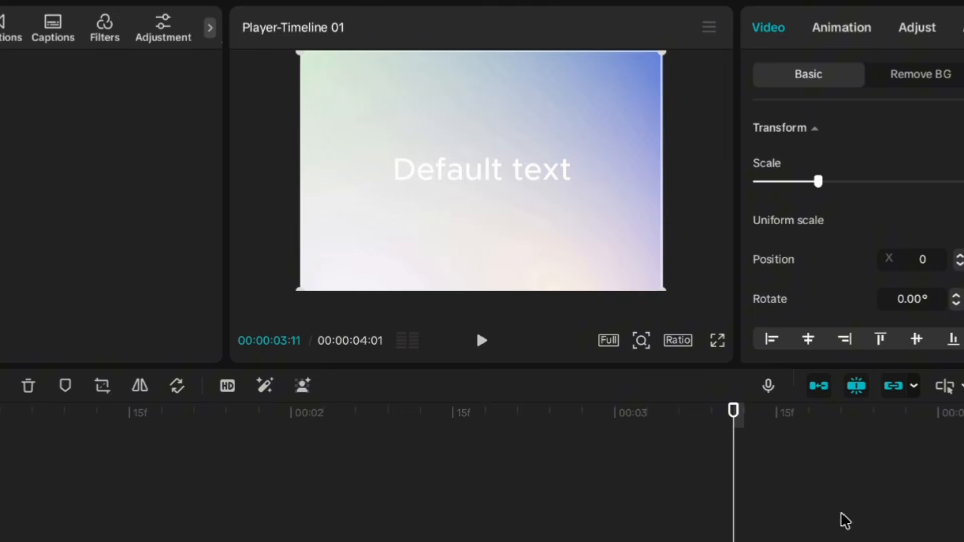
left_click(840, 523)
left_click_drag(837, 523, 333, 522)
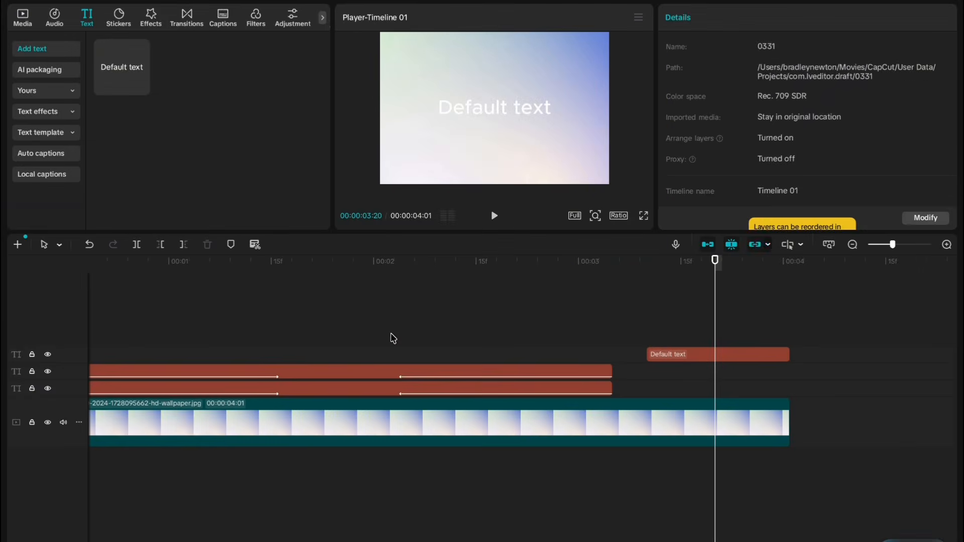
Compare the default text with the styled title on the timeline, and copy the attributes of the "Apple" text clip
left_click(399, 338)
left_click(830, 284)
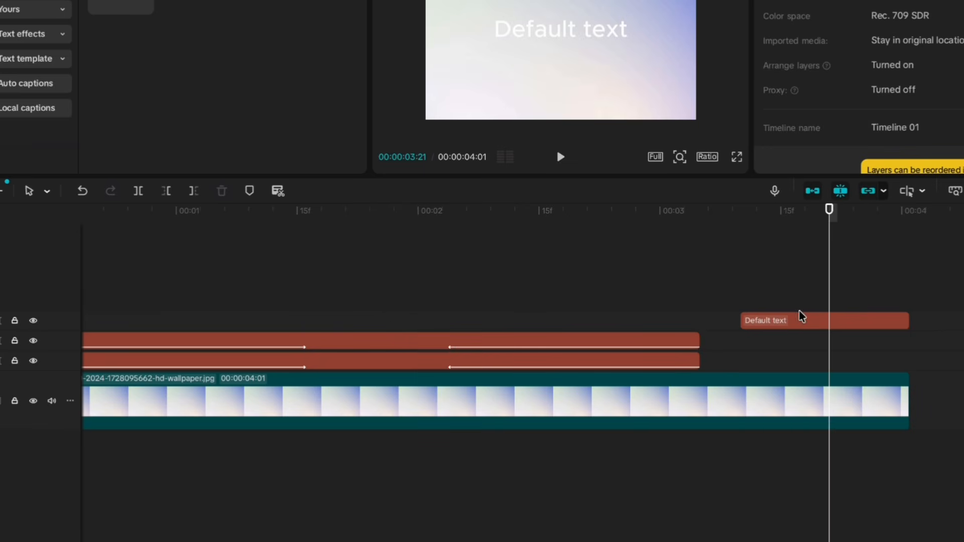
left_click(378, 318)
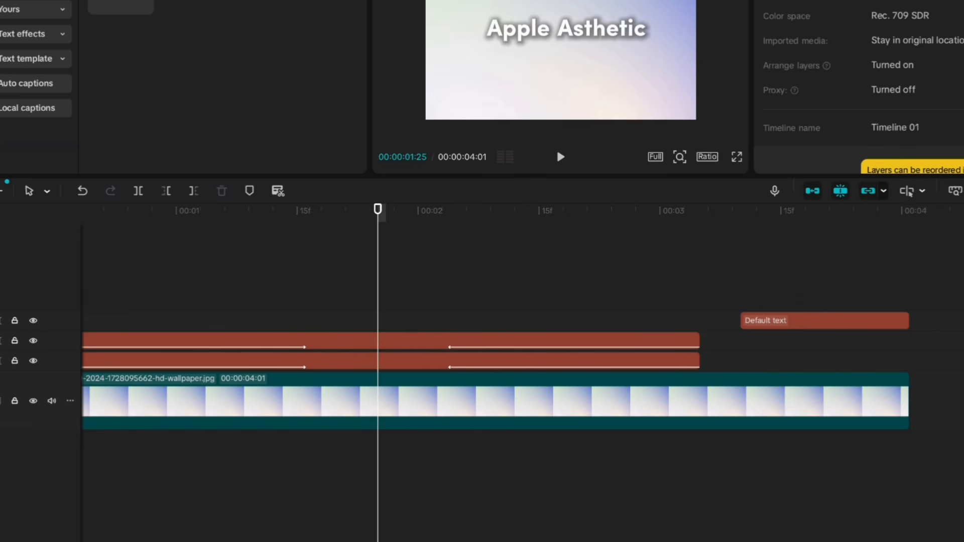
left_click(808, 293)
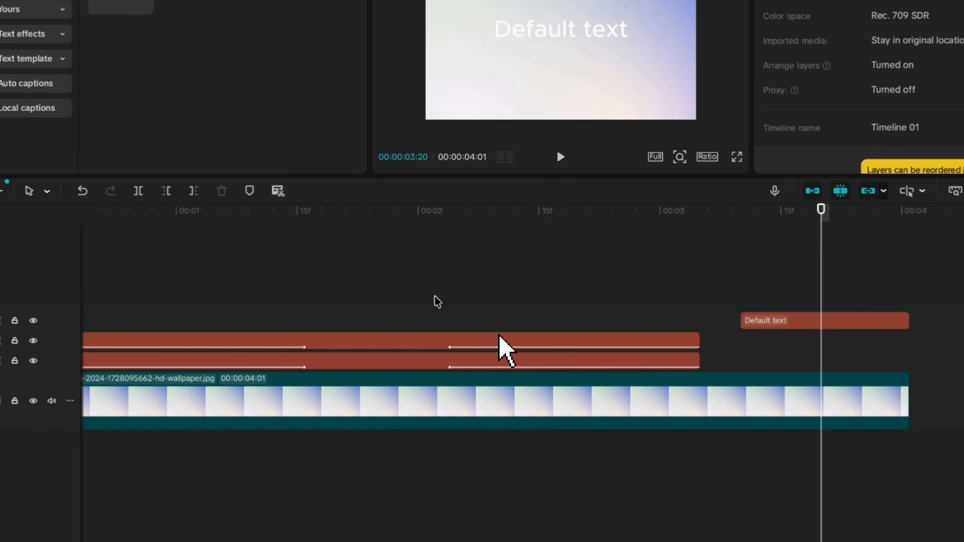
left_click(387, 293)
scroll(510, 366, "up", 2)
right_click(463, 345)
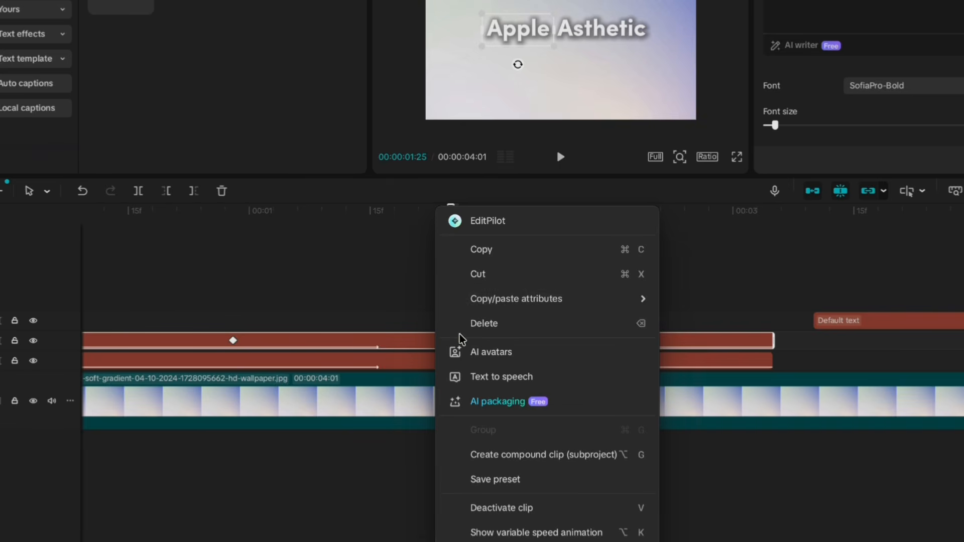
mouse_move(512, 299)
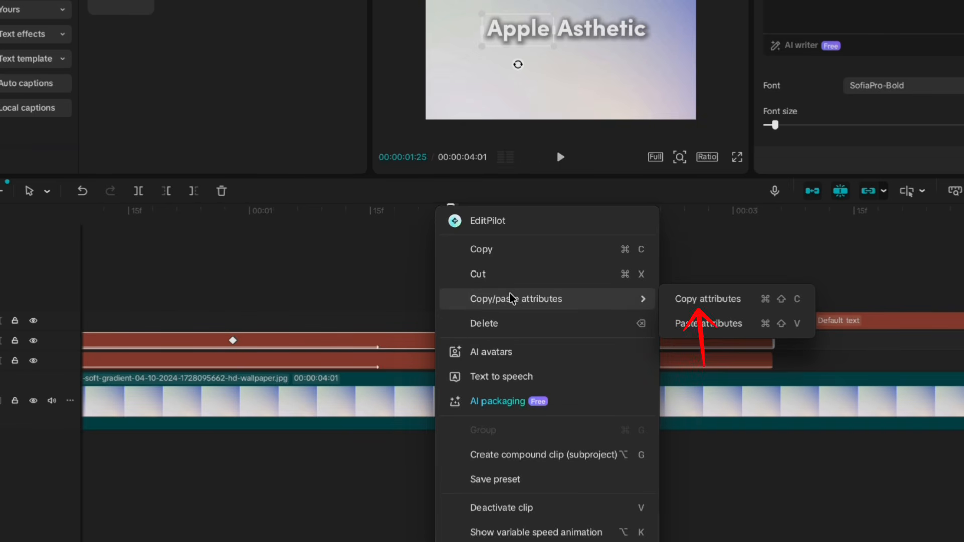
left_click(757, 301)
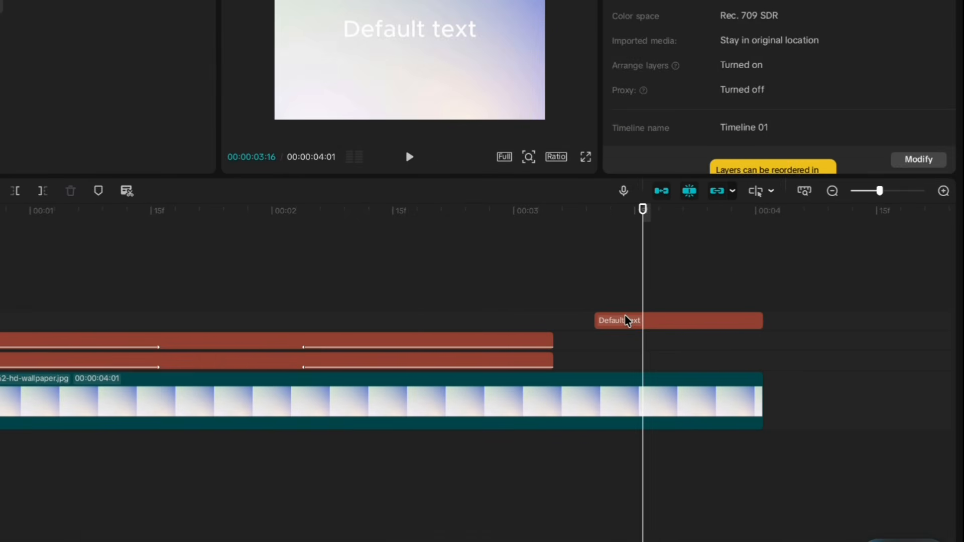
Paste all copied text attributes, including the In and Out animations, onto the default text clip with keyframe timing set to Maintain
left_click(627, 320)
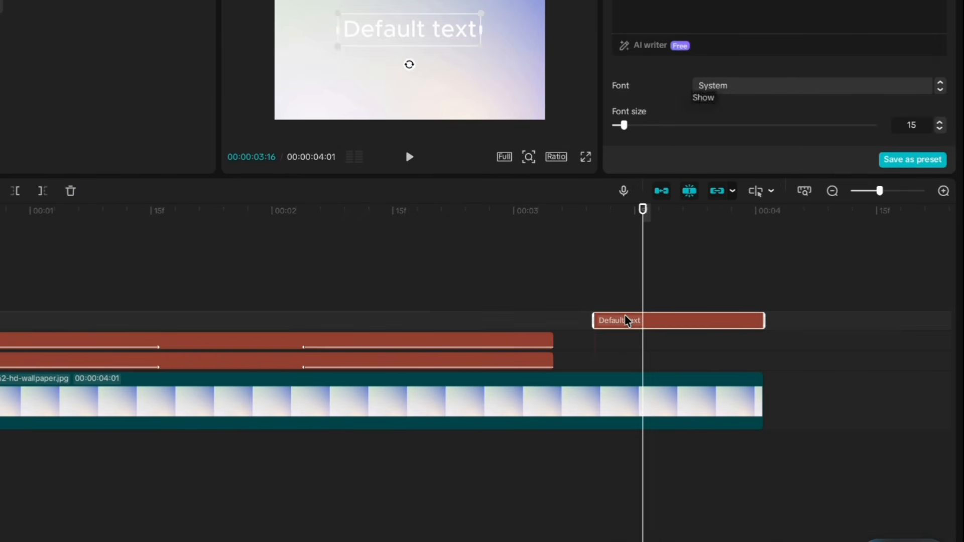
right_click(627, 321)
mouse_move(659, 323)
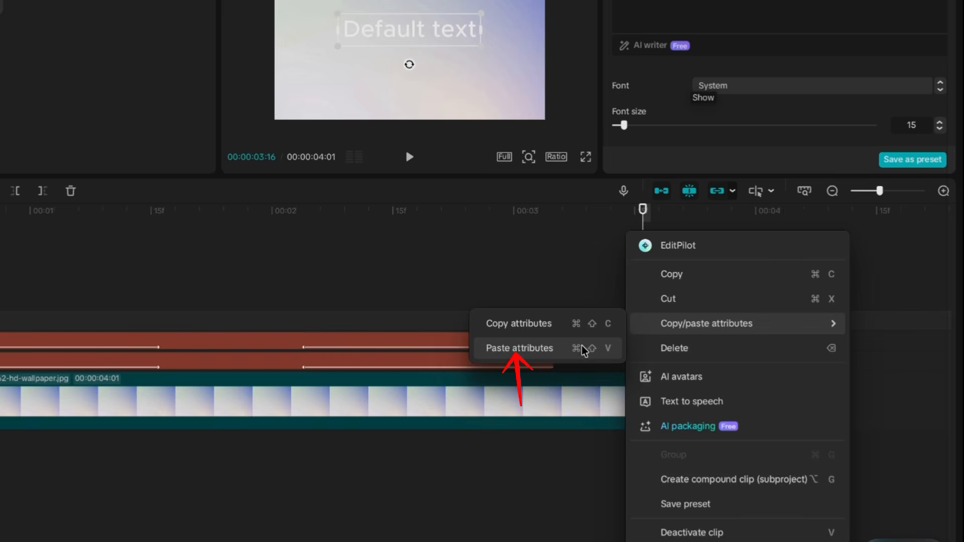
left_click(582, 349)
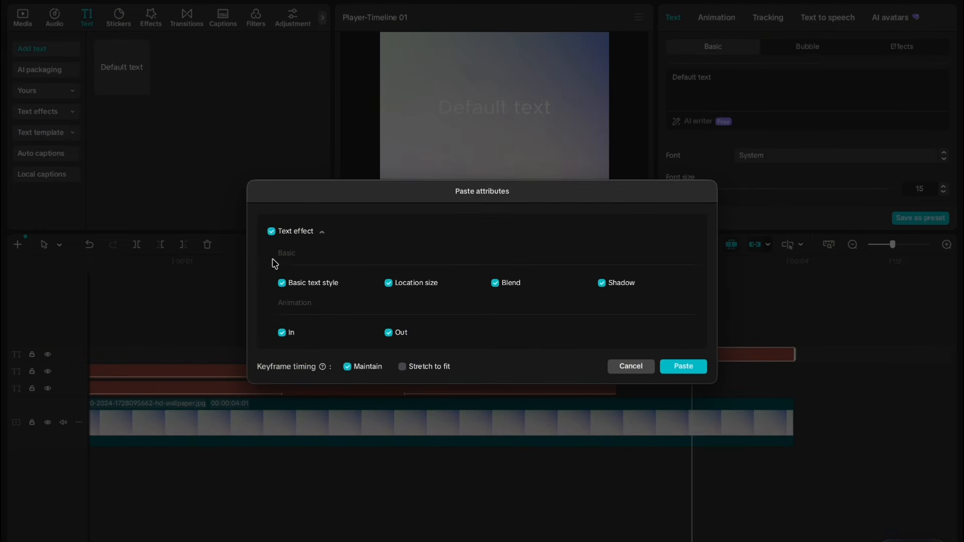
left_click(272, 232)
left_click(272, 231)
left_click(683, 366)
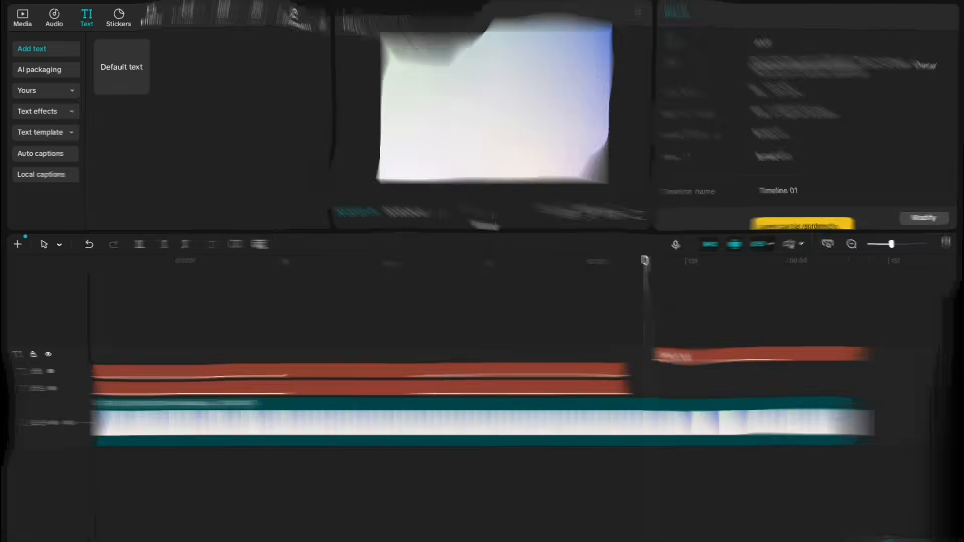